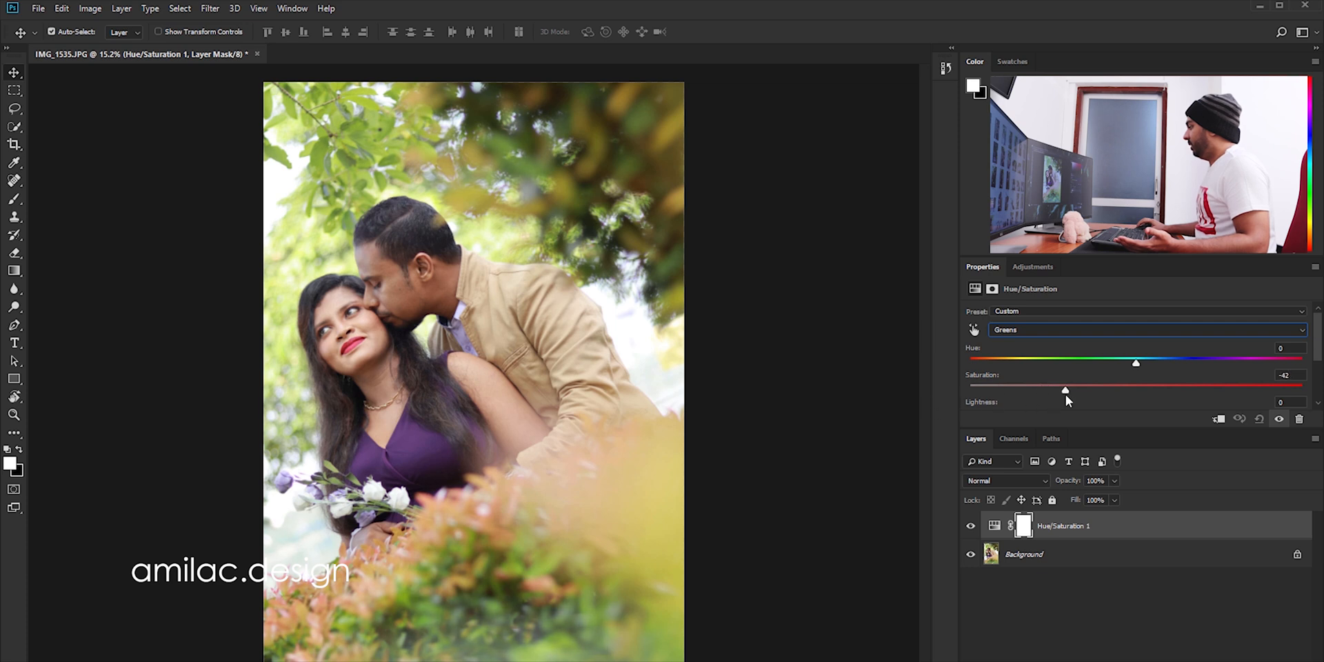
Set the saturation of the Yellows range to -48 in the Hue/Saturation adjustment.
left_click(1114, 331)
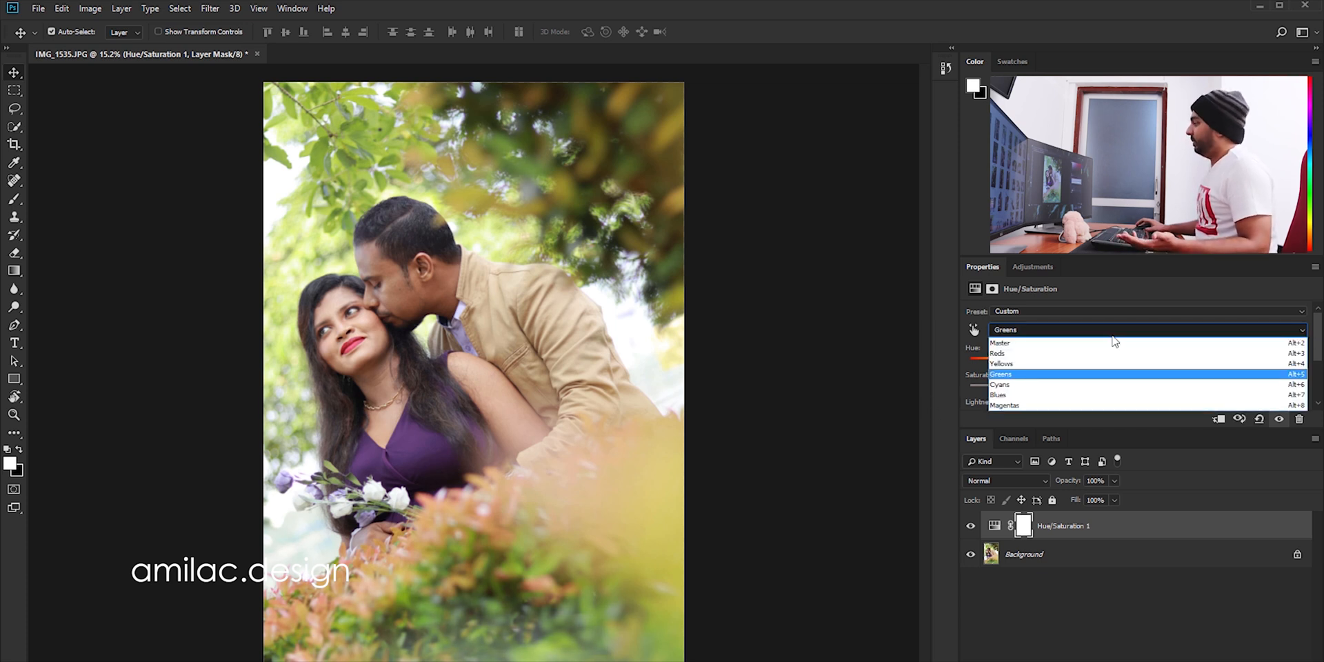
left_click(1096, 374)
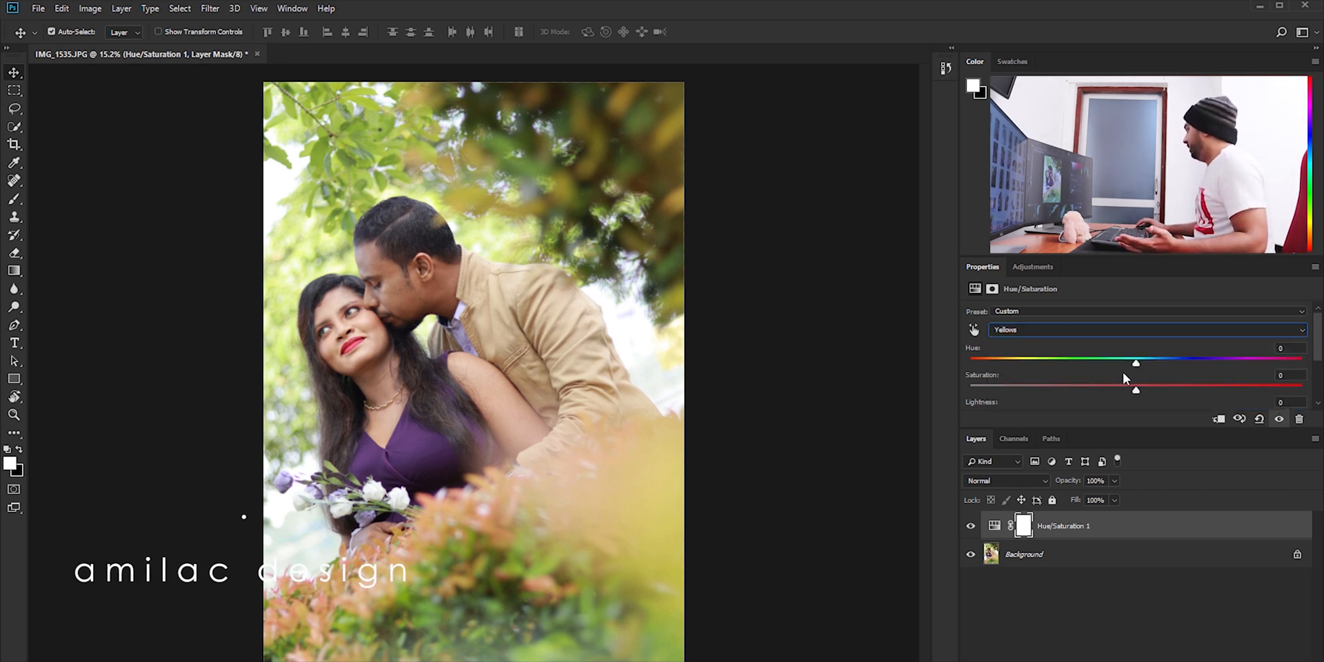
left_click_drag(1133, 391, 1057, 393)
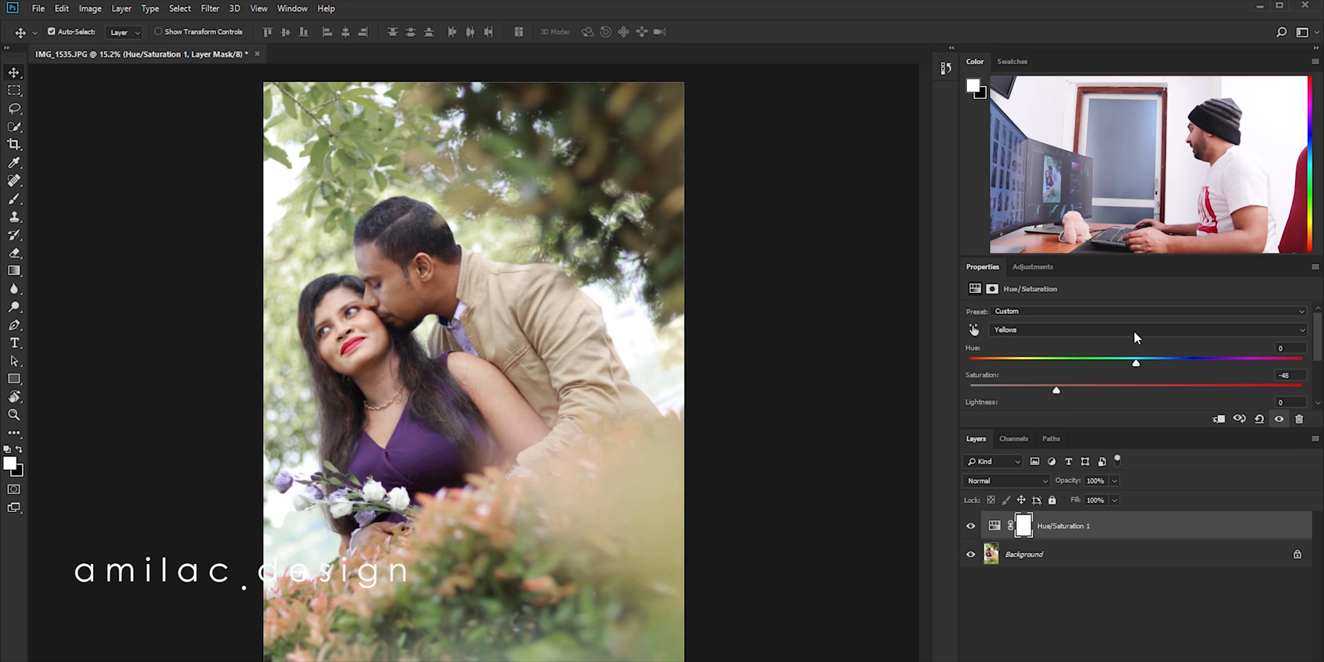
Set the Hue/Saturation adjustment's saturation to +40 for the Magentas range and +15 for the Reds range.
left_click(1133, 329)
left_click(1083, 406)
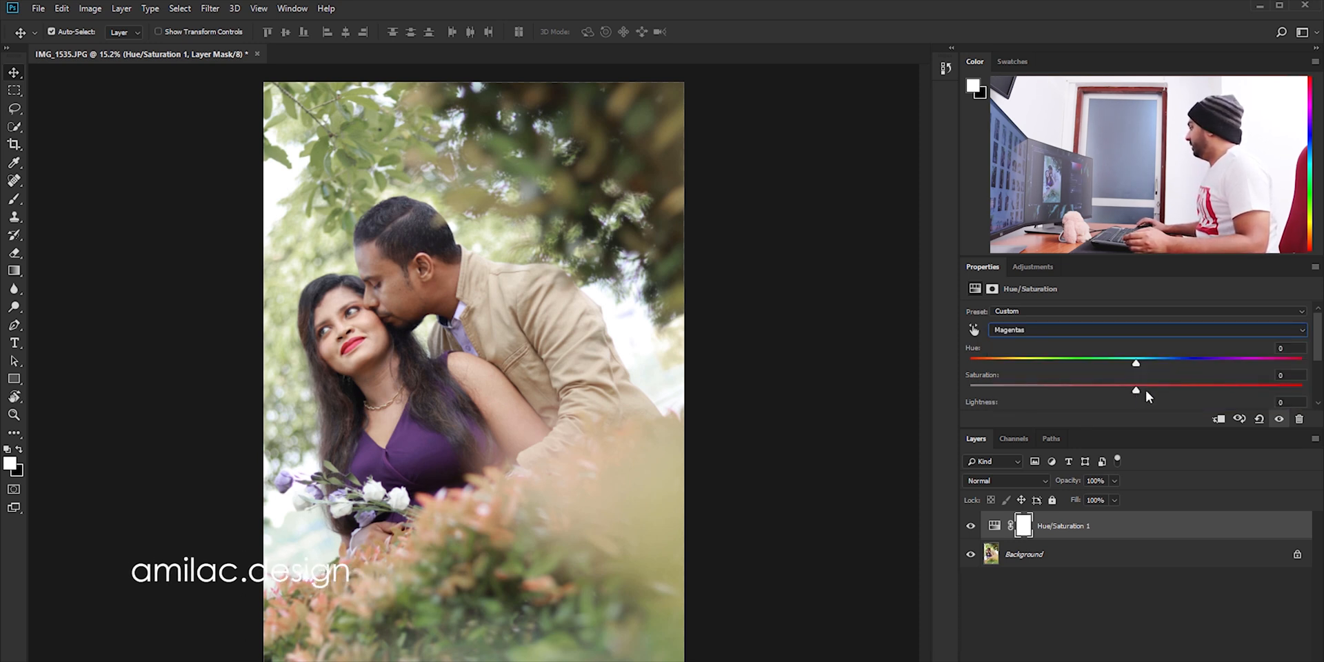
left_click_drag(1135, 390, 1145, 390)
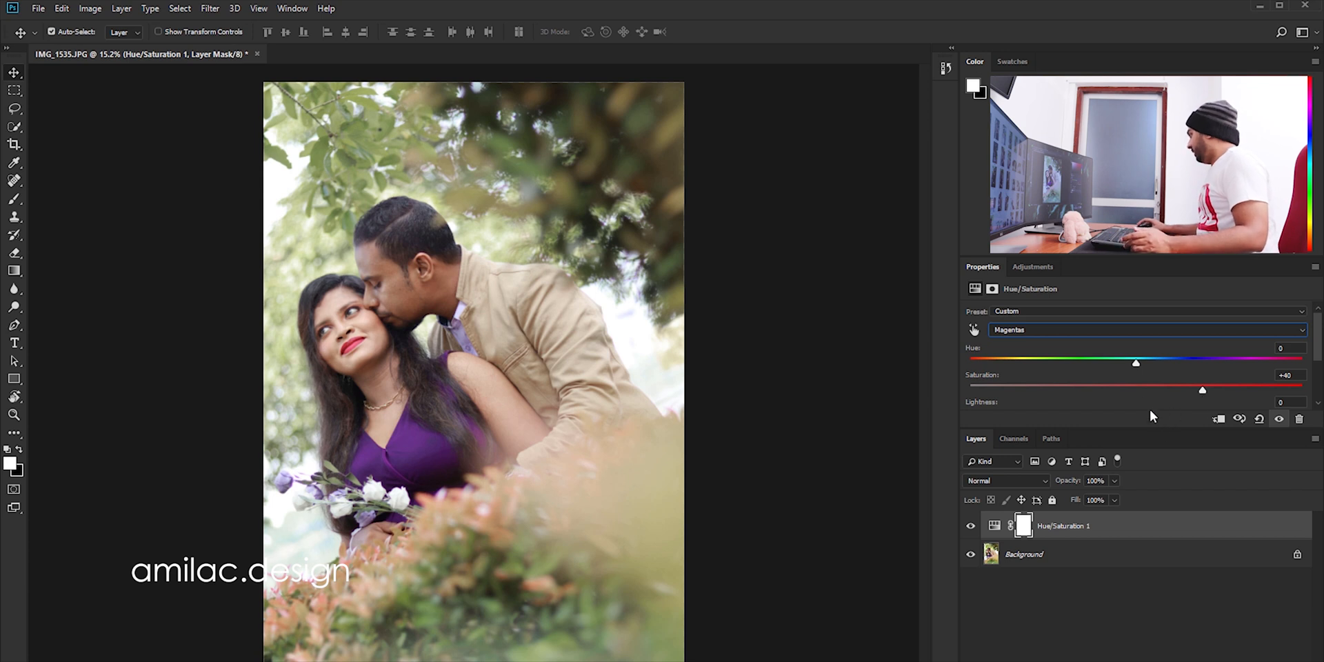
left_click(1069, 329)
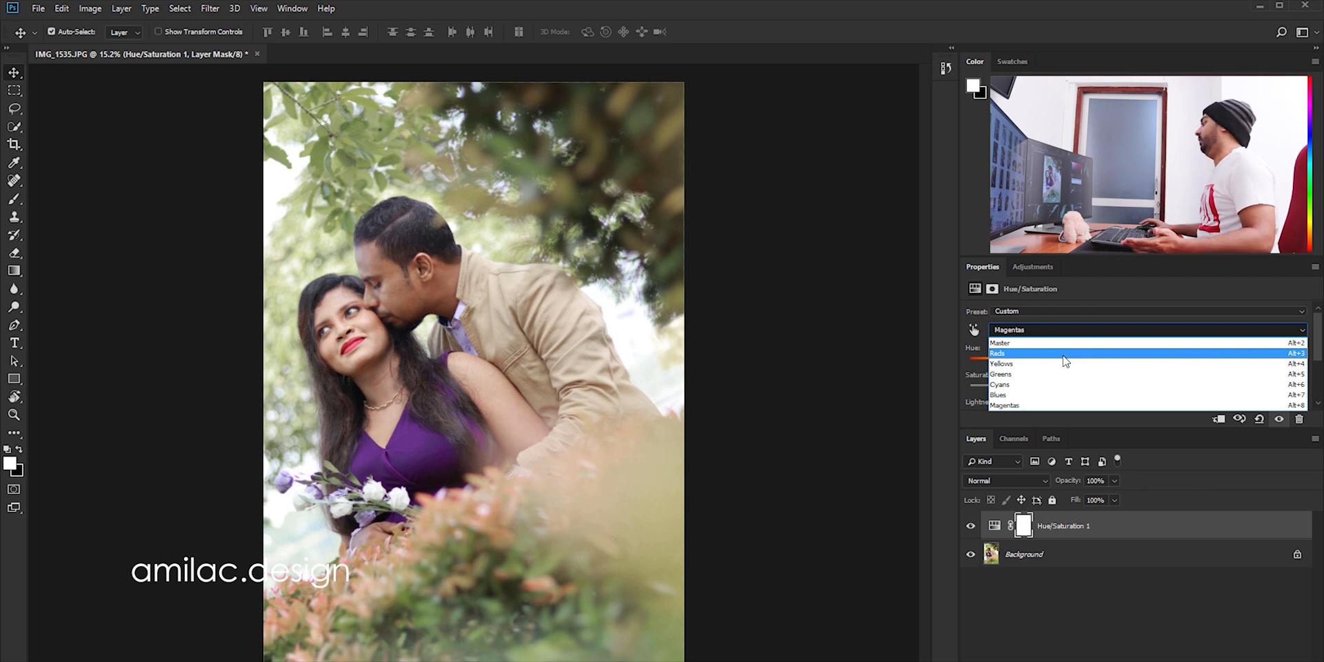
left_click(1065, 354)
left_click_drag(1135, 390, 1160, 390)
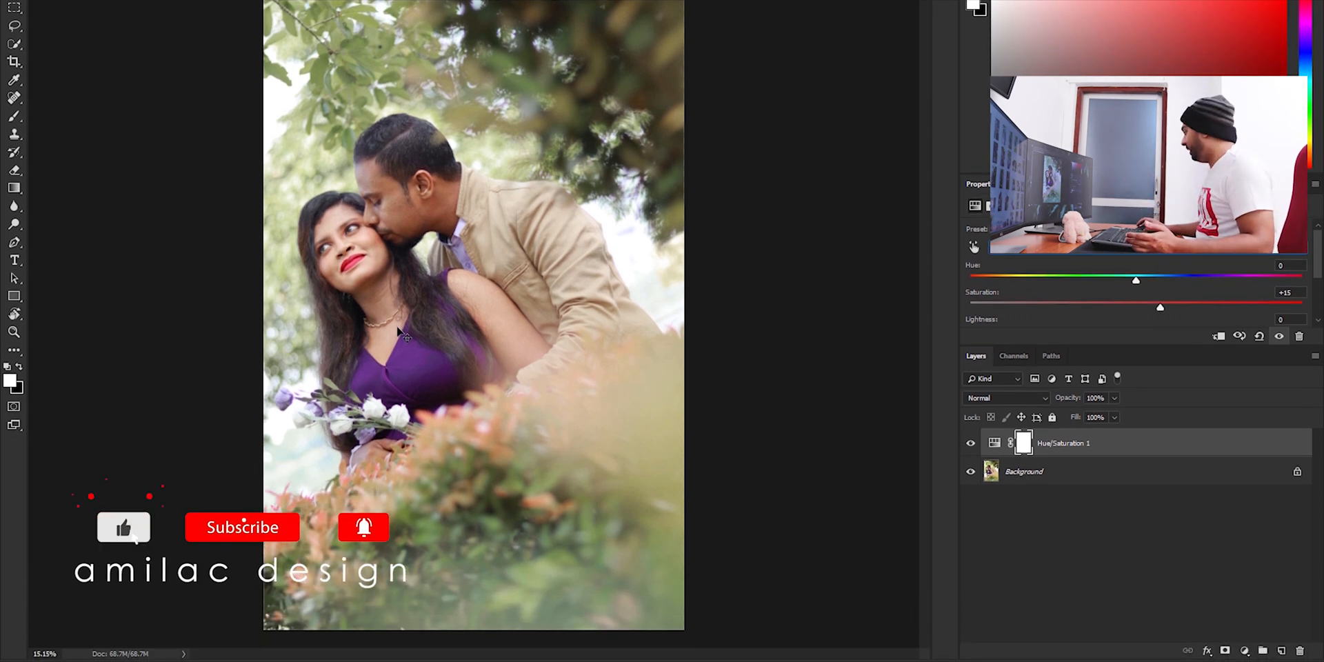
Add a Curves adjustment layer above Hue/Saturation 1 and enlarge its properties area to expose the whole graph.
left_click(1243, 650)
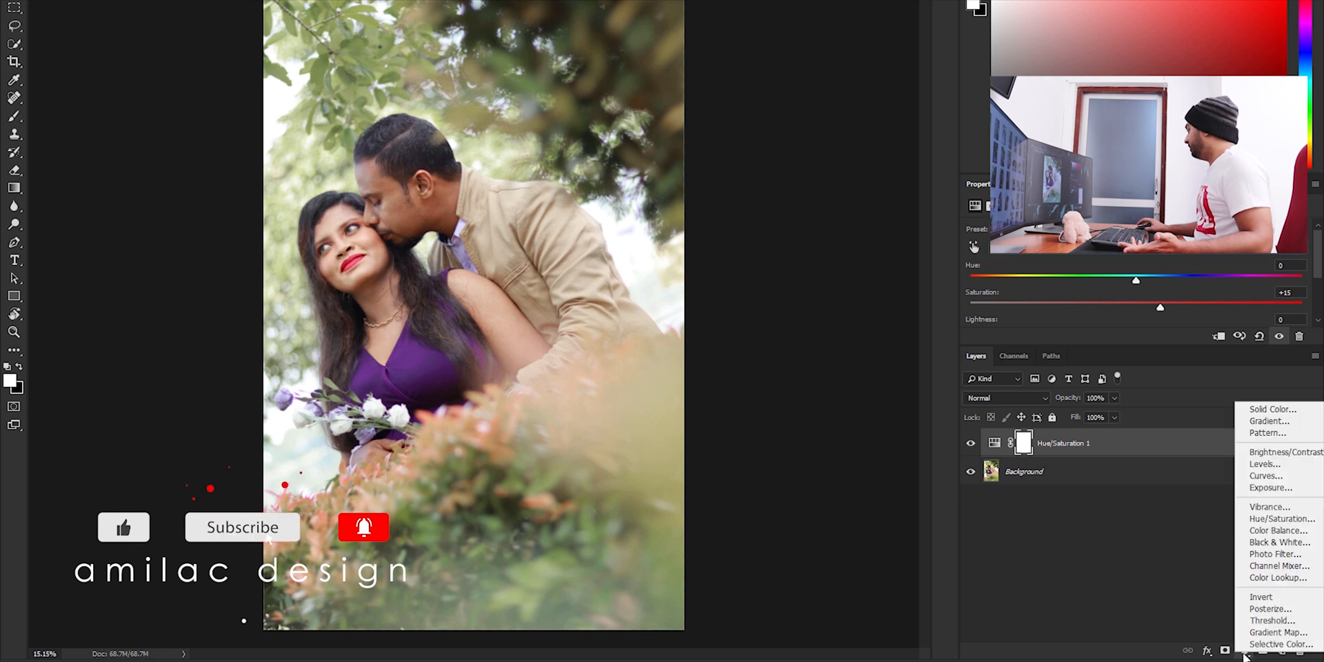
left_click(1266, 475)
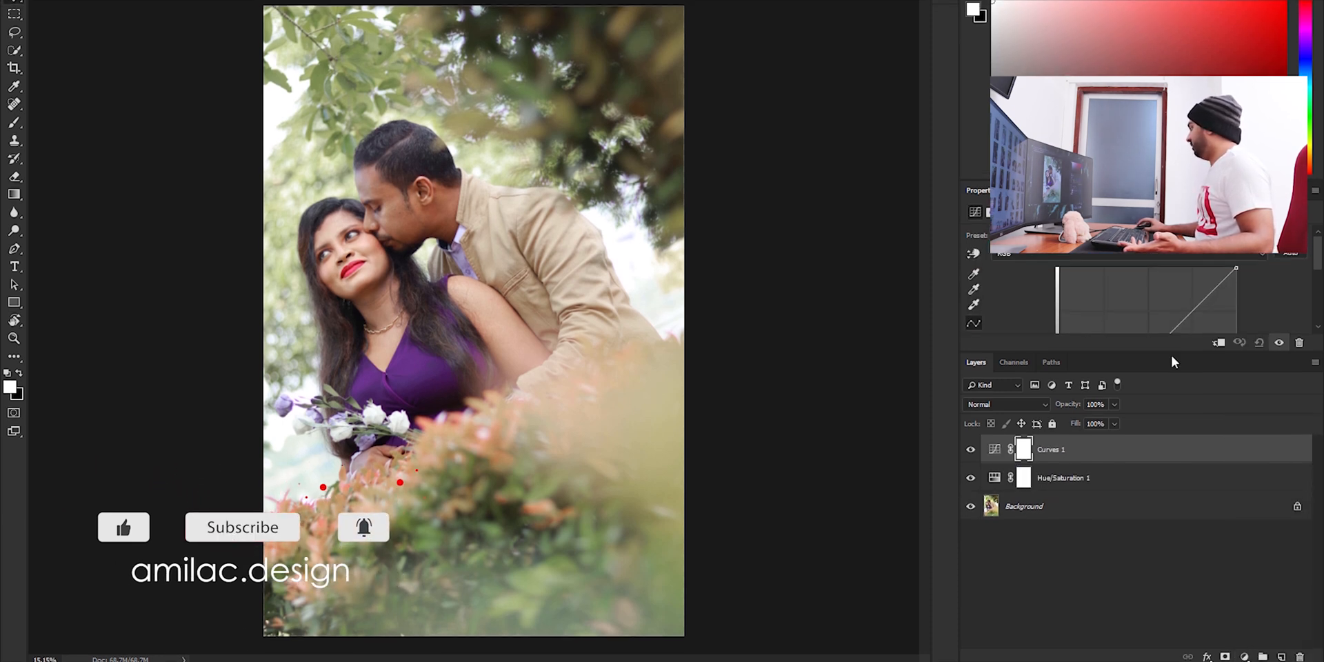
left_click_drag(1114, 376, 1117, 494)
left_click_drag(1117, 549, 1117, 548)
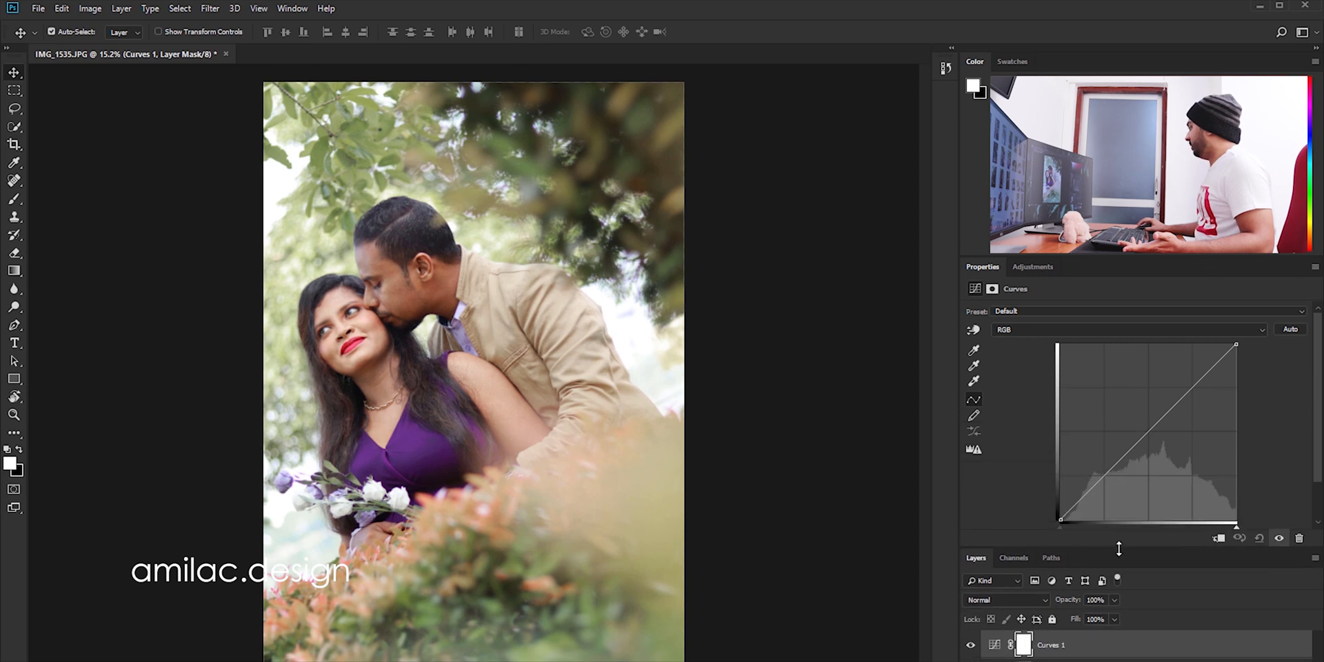
Shape the RGB curve with several points to brighten midtones and highlights, lift the black point slightly and hold the shadows near the diagonal.
left_click_drag(1145, 431, 1142, 426)
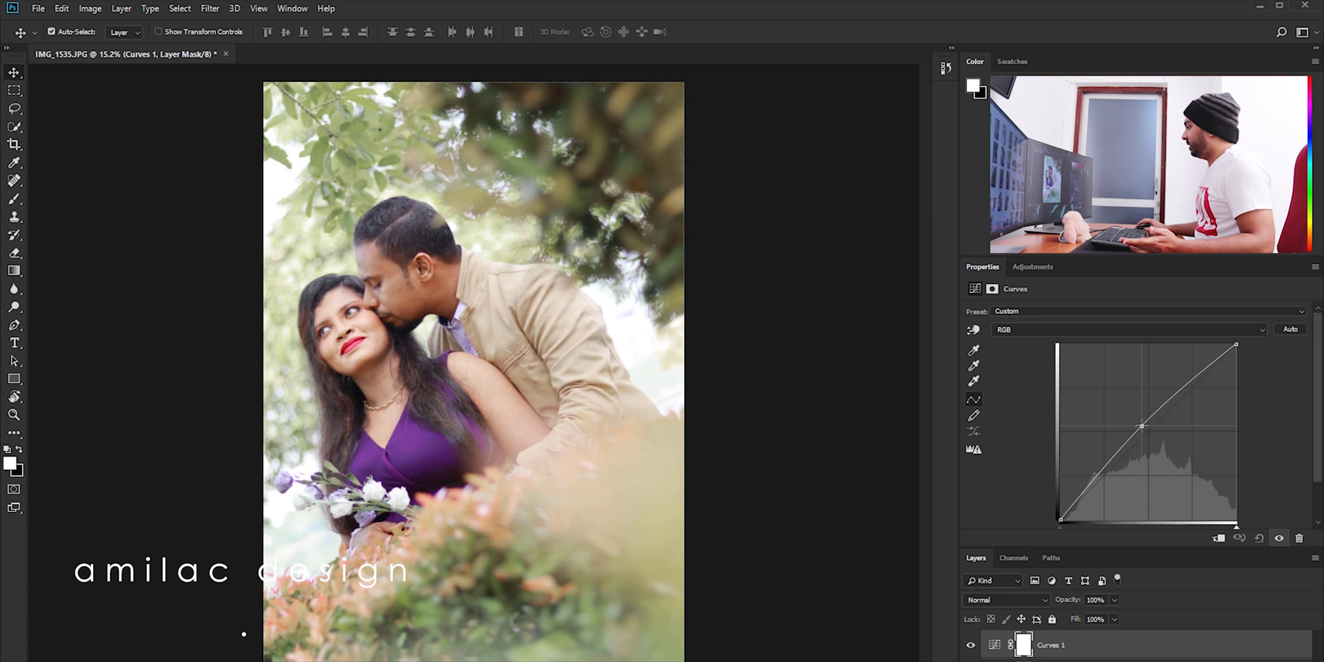
left_click(1183, 382)
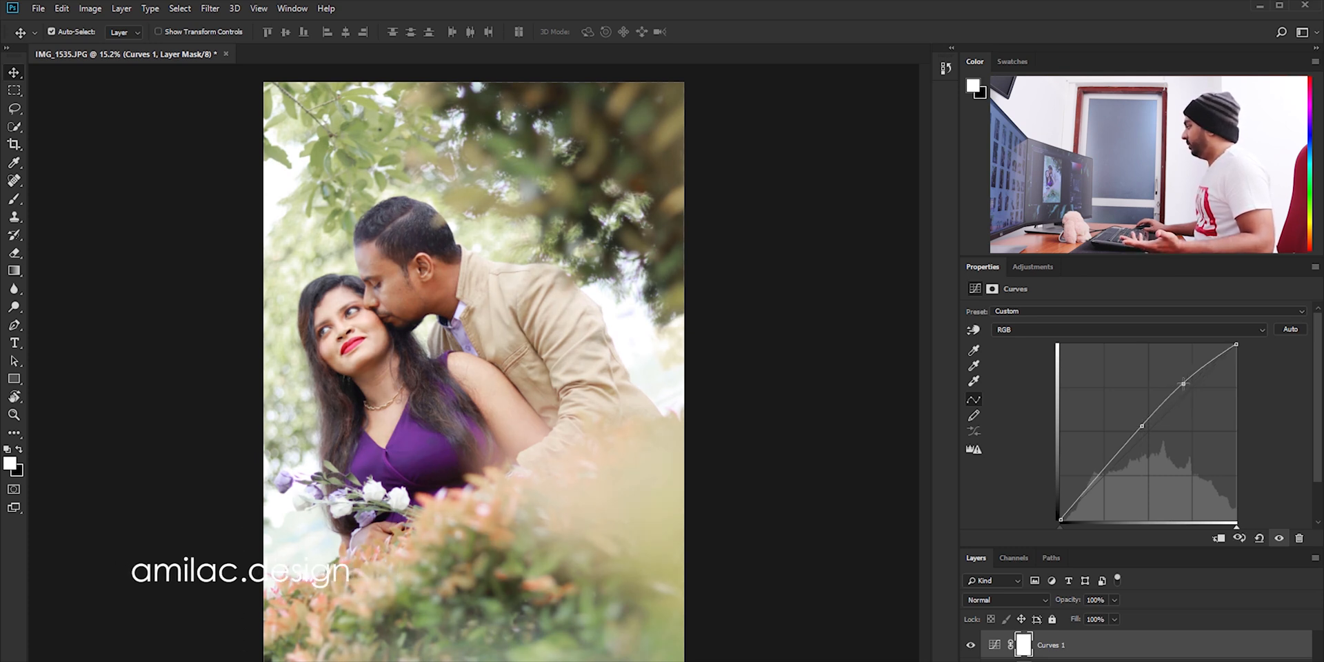
left_click_drag(1183, 383, 1174, 378)
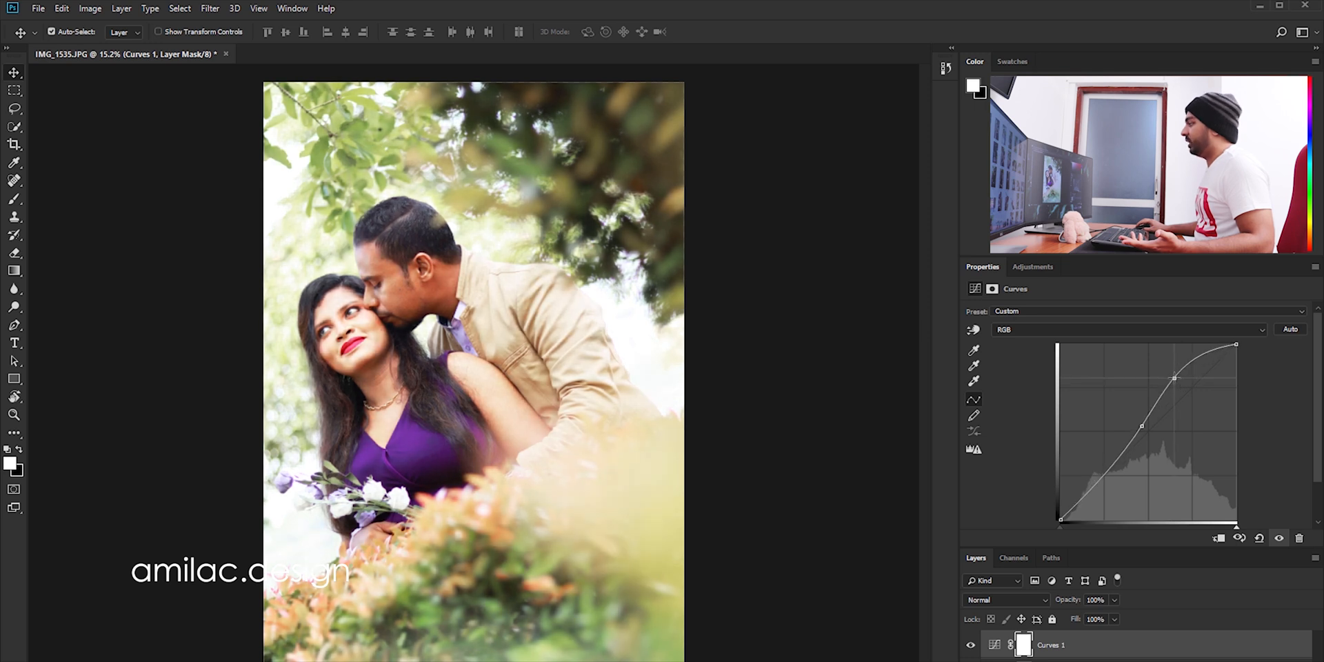
left_click_drag(1175, 378, 1249, 488)
left_click(1189, 384)
left_click_drag(1190, 383, 1186, 379)
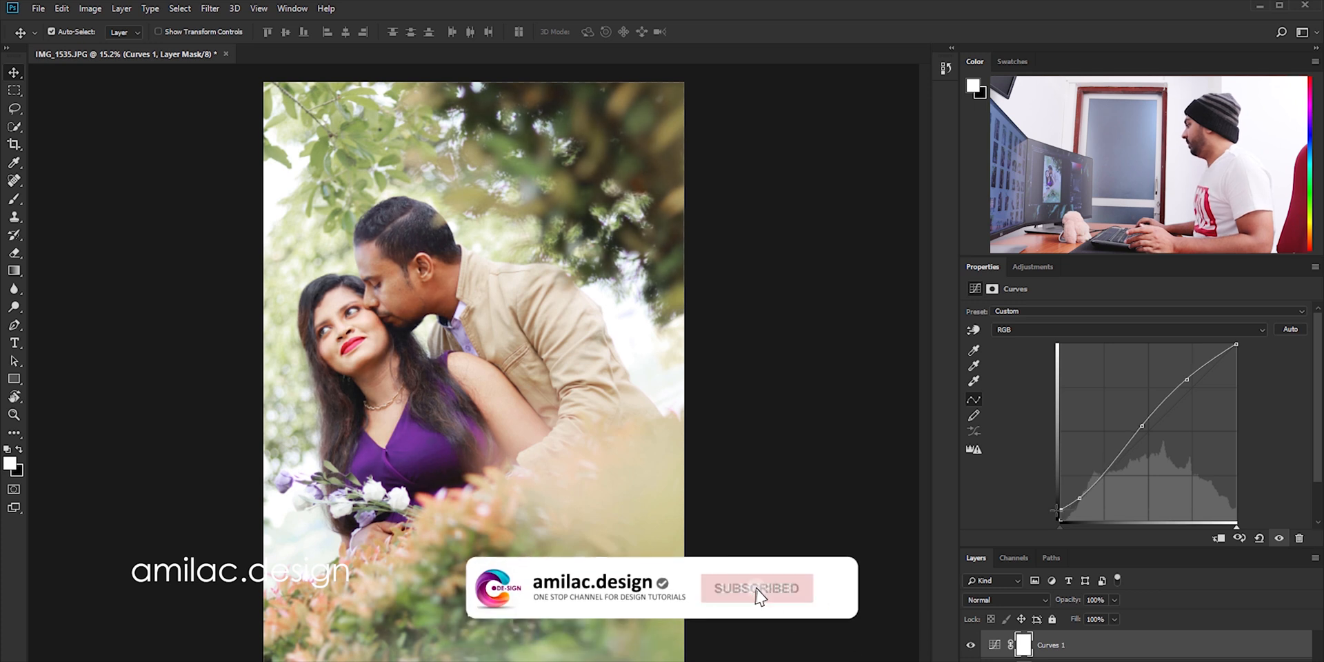
left_click(1104, 475)
left_click_drag(1104, 475, 1101, 473)
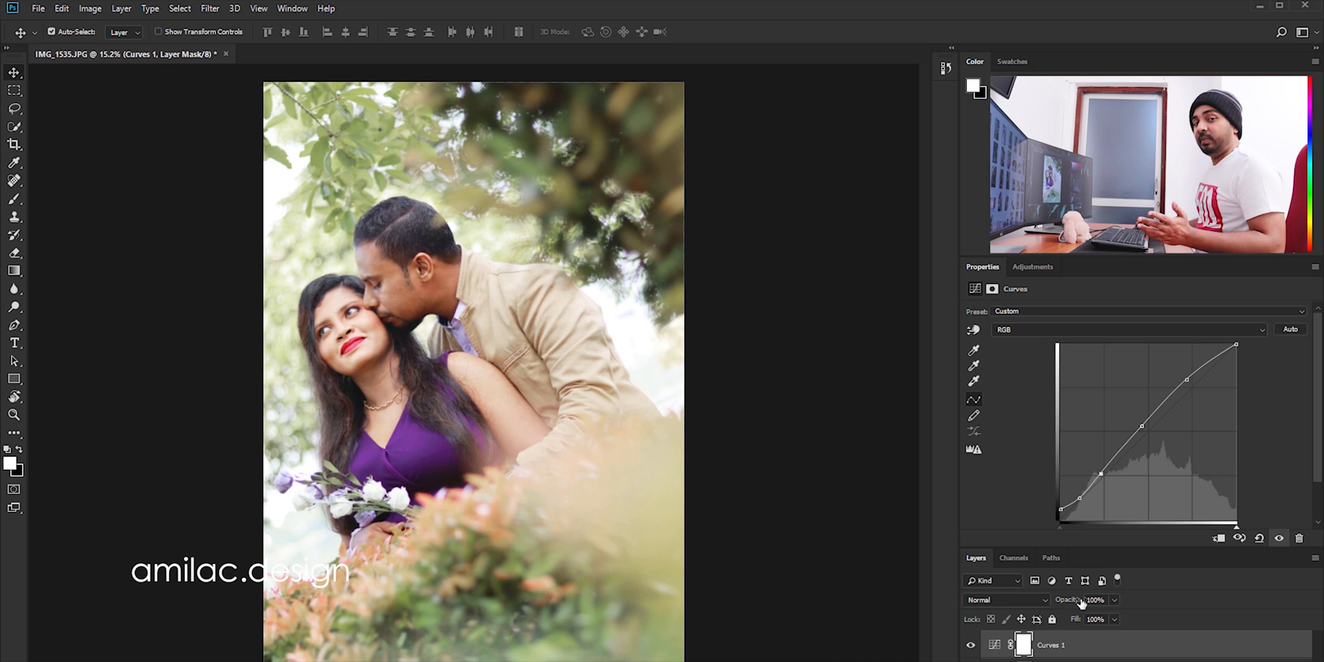
Group the Curves 1 and Hue/Saturation 1 layers and rename the group fx.
double_click(994, 271)
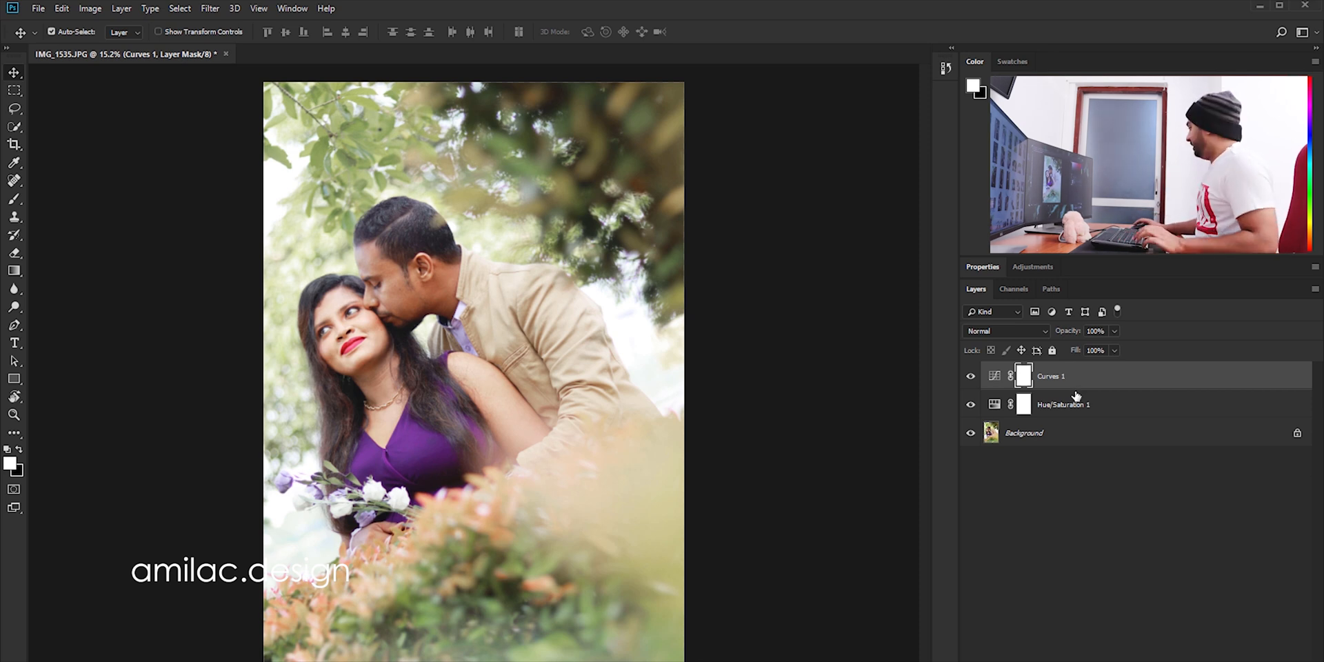
left_click(1118, 405, "shift")
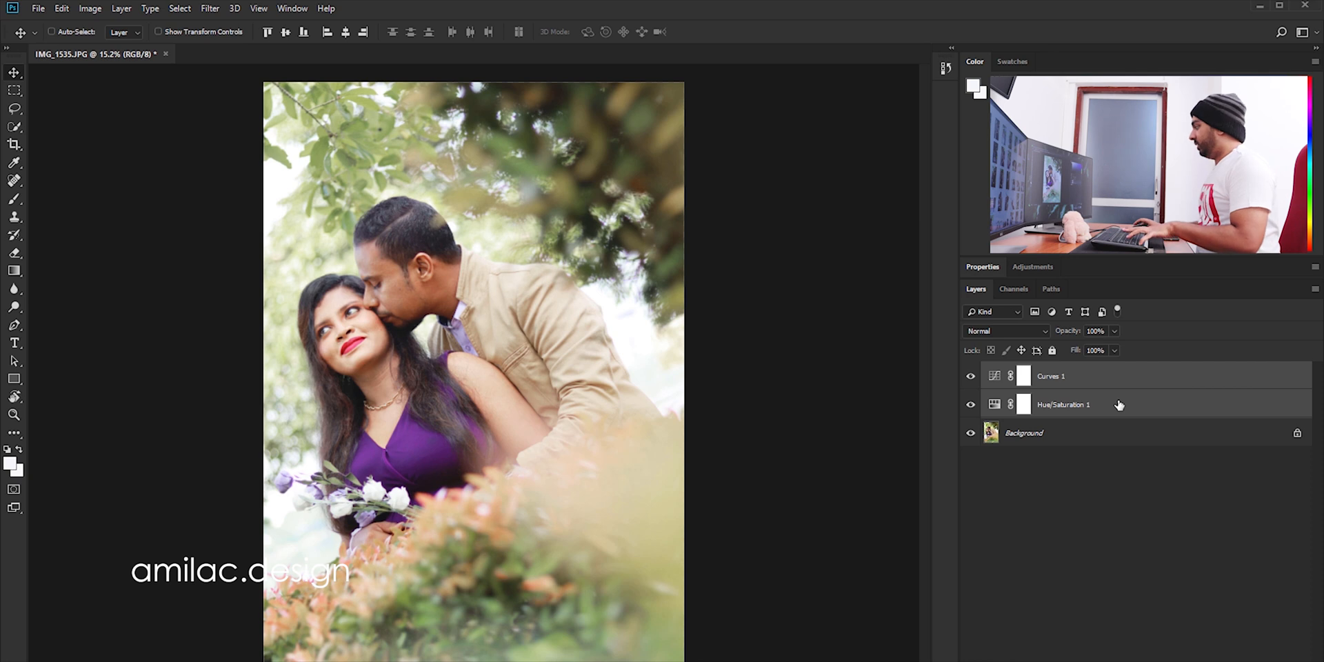
key("ctrl+g")
double_click(1023, 371)
type("fx")
key("Return")
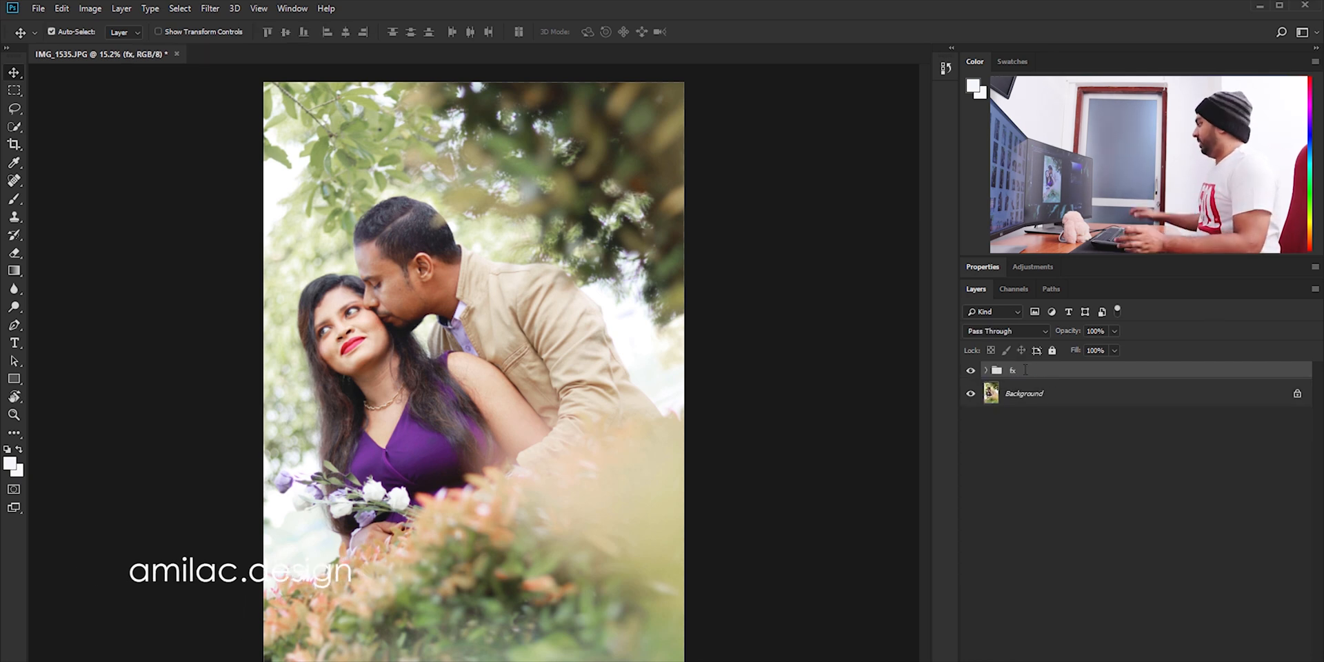
Compare the photo with and without the fx group's colour adjustments.
left_click(1026, 453)
left_click(1027, 371)
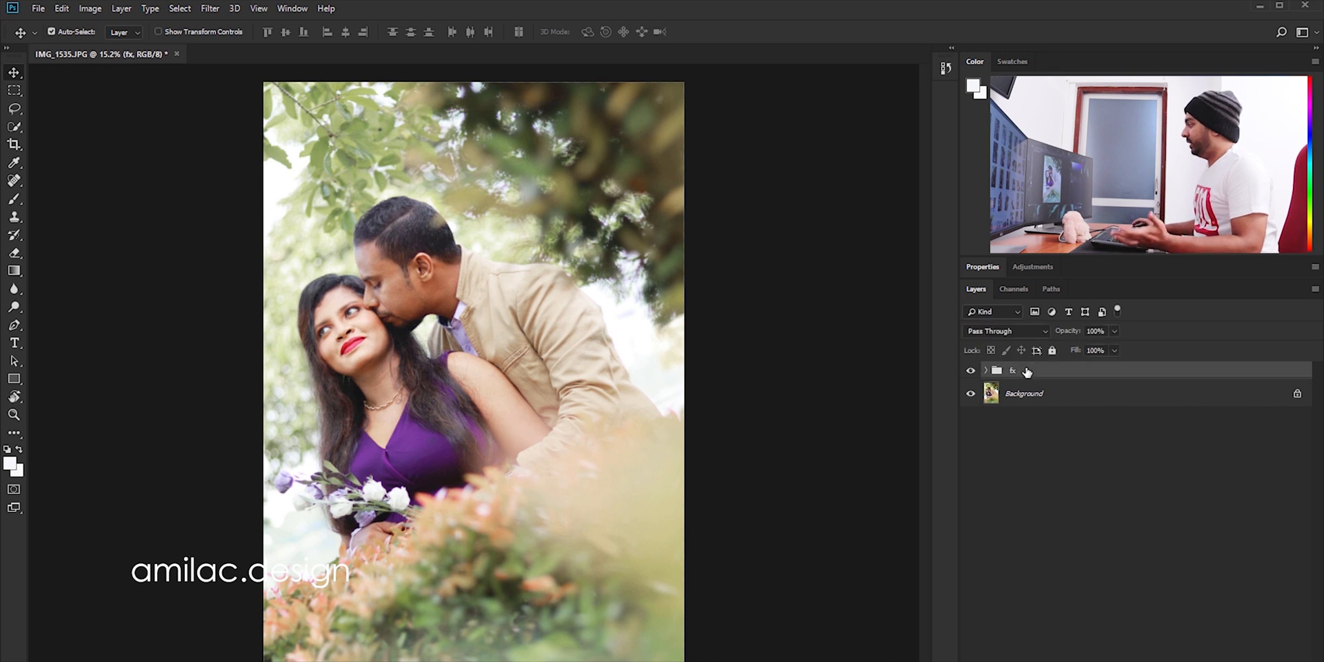
left_click(971, 371)
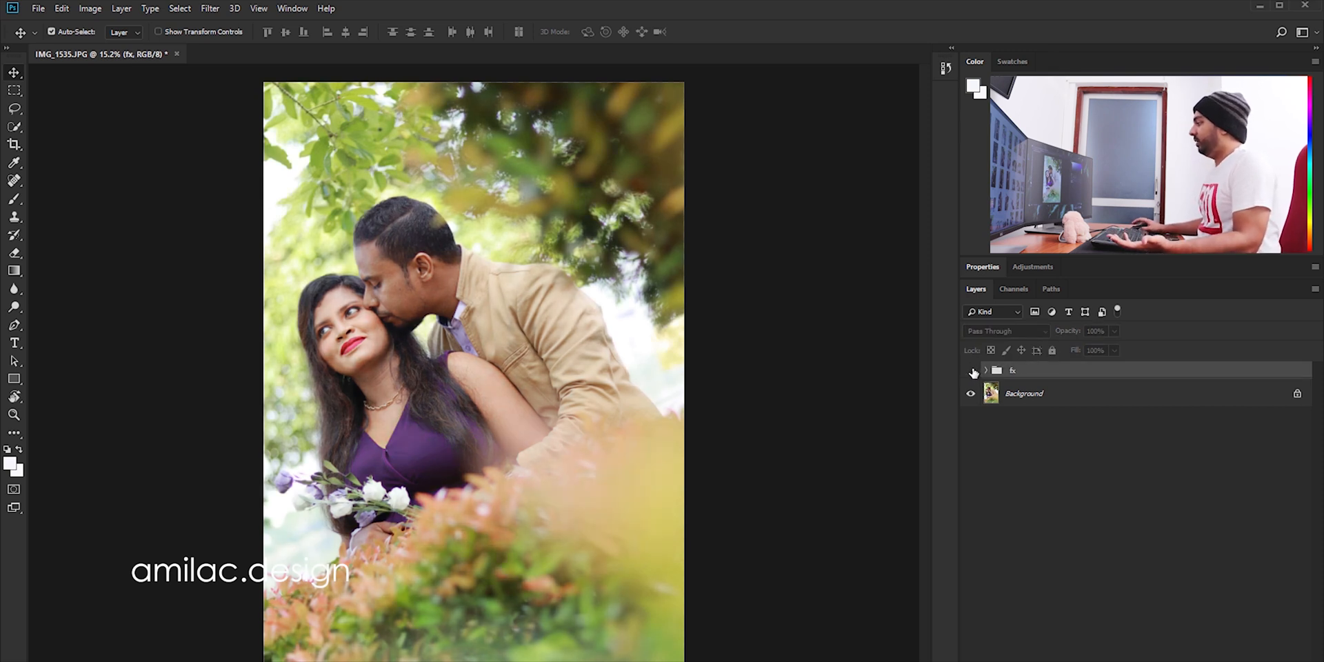
left_click(971, 371)
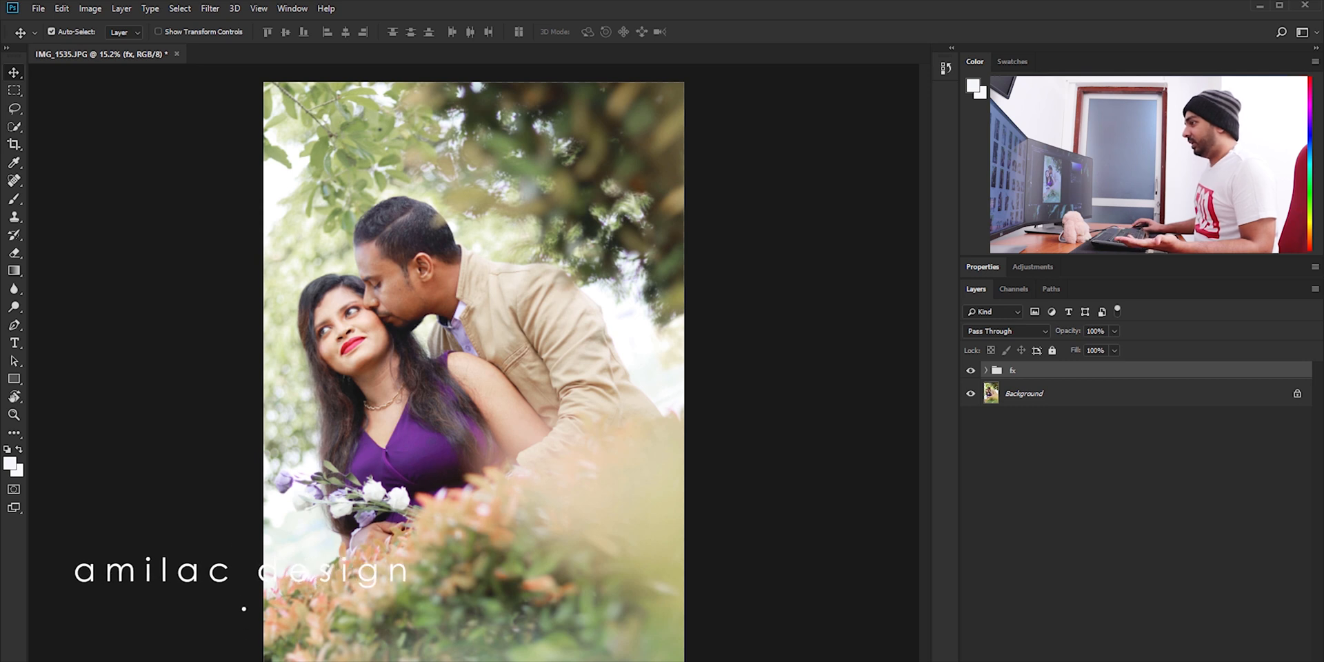
Place the photo IMG_1507 in the document, move it below the fx group and compare it with and without the effect.
left_click_drag(1011, 394, 474, 388)
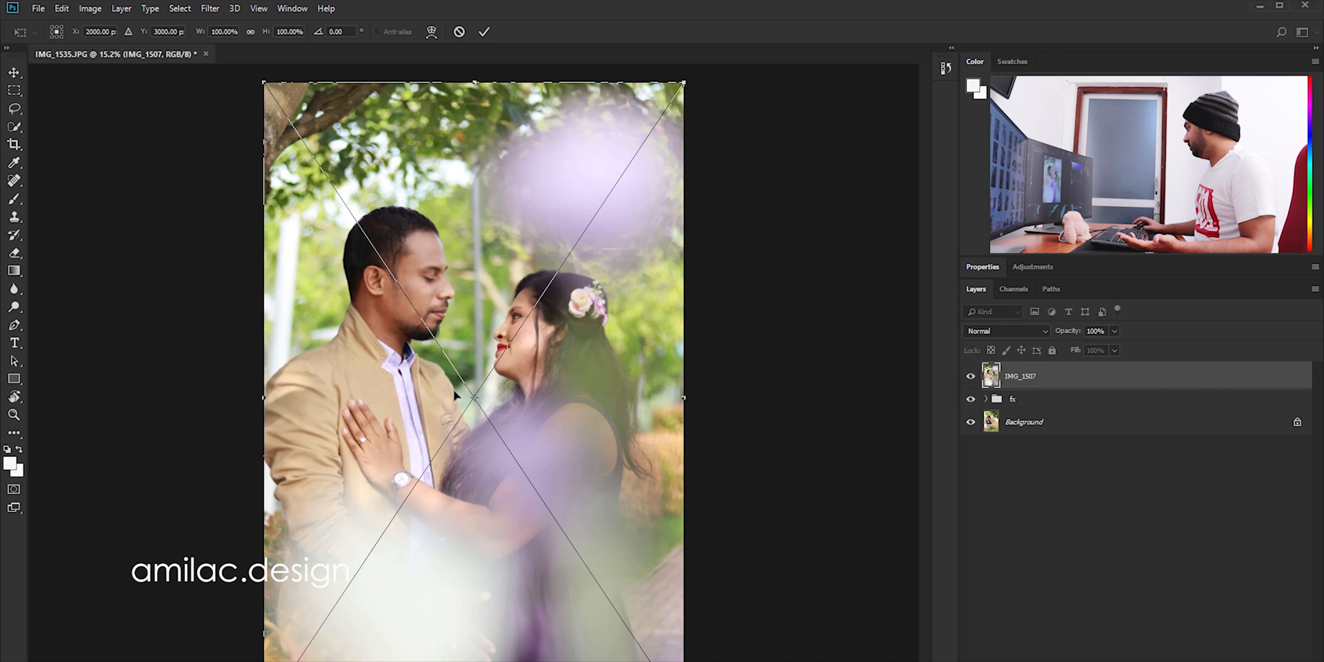
key("Return")
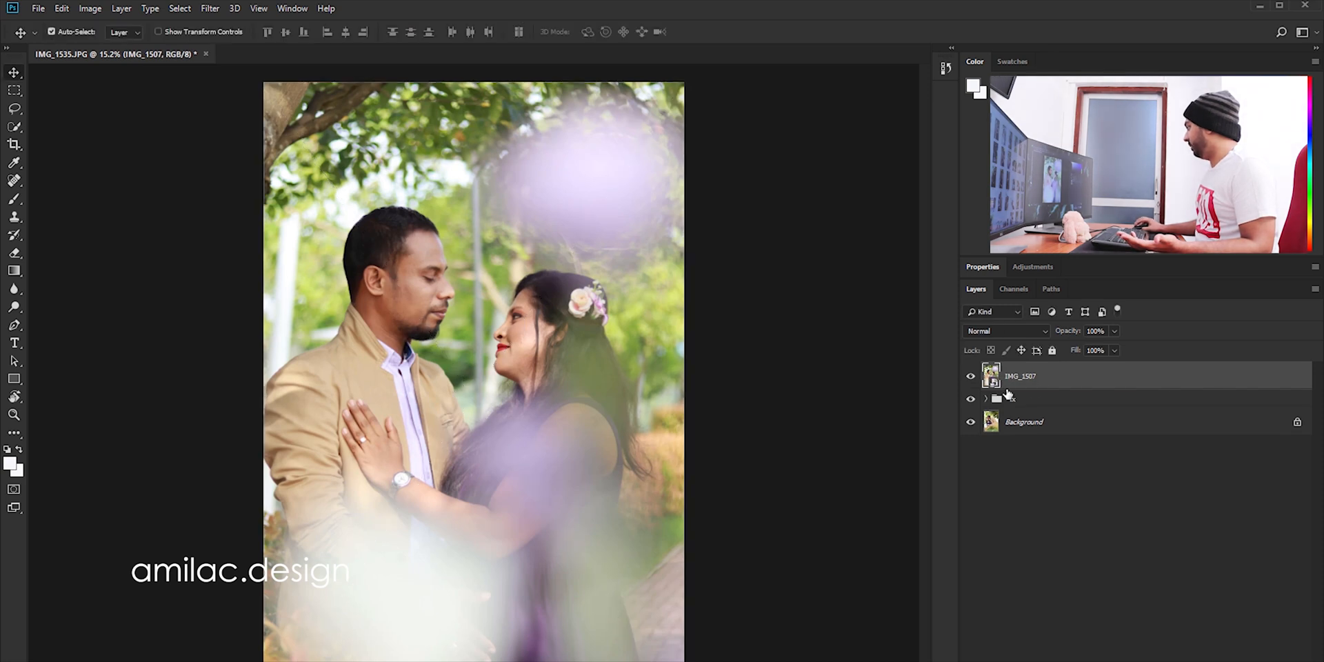
left_click_drag(1049, 378, 1051, 405)
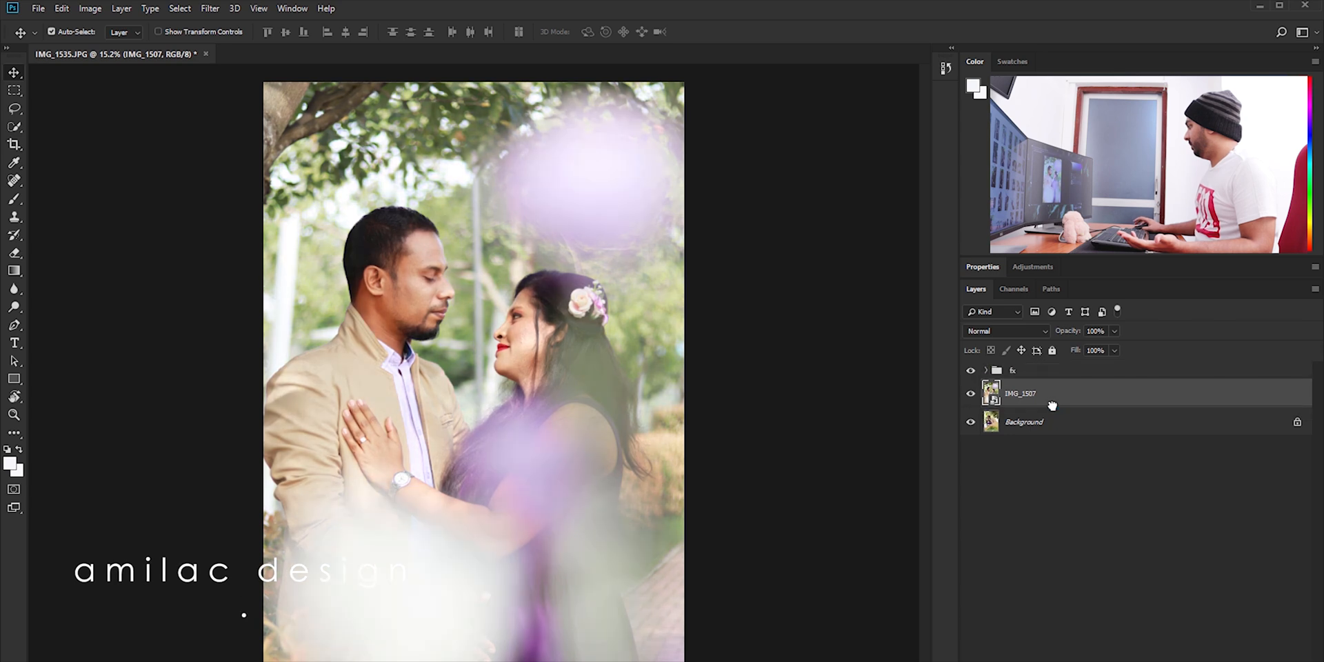
left_click(970, 372)
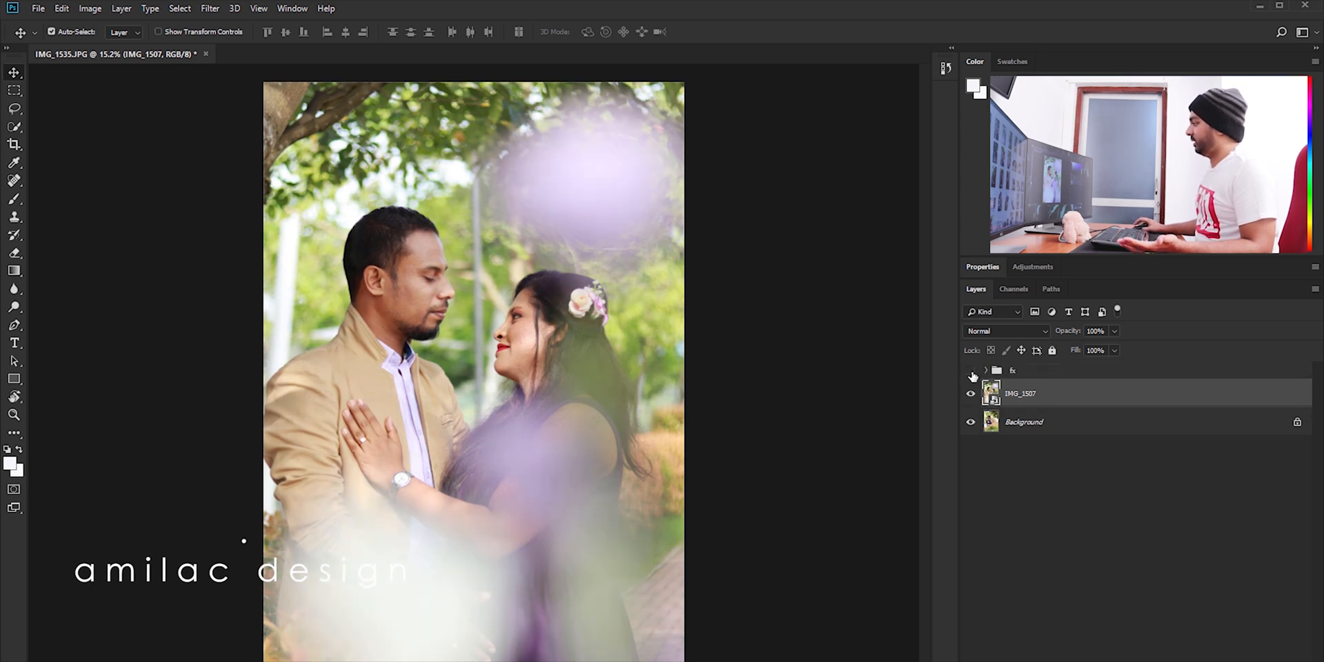
left_click(970, 373)
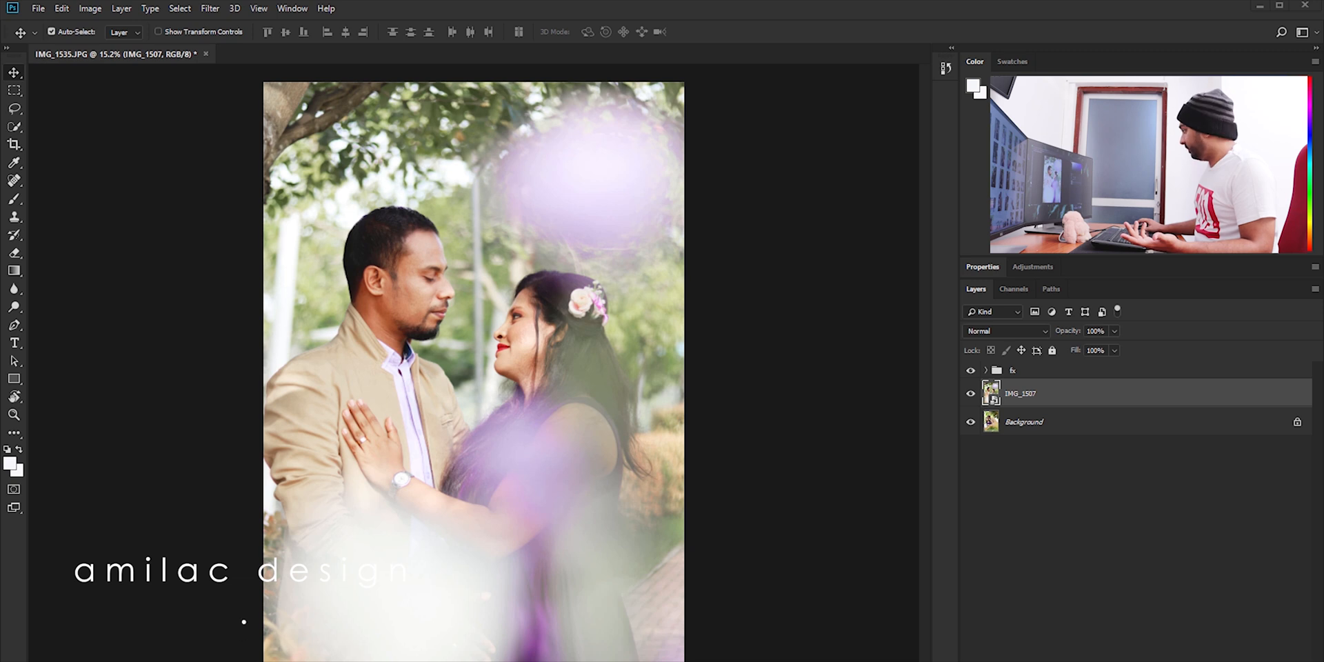
Place the photo IMG_1601 directly below the fx group and compare it with the group hidden and shown.
left_click_drag(0, 482, 573, 477)
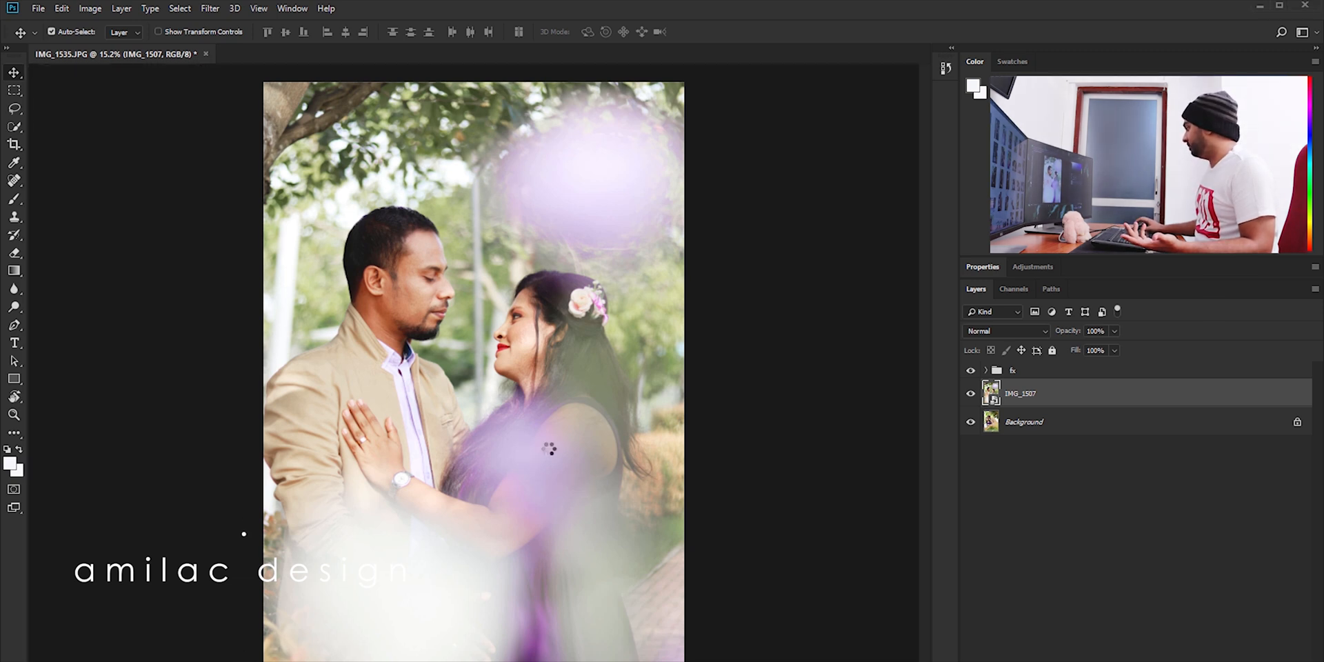
key("Return")
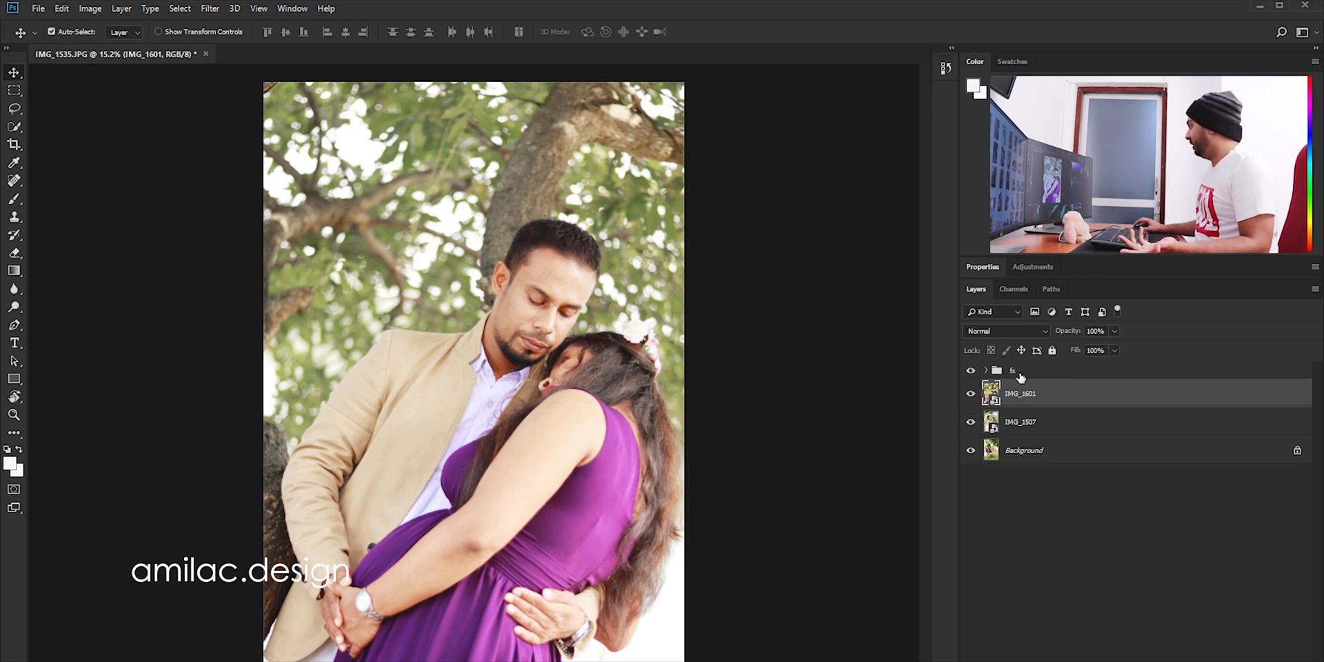
left_click(971, 372)
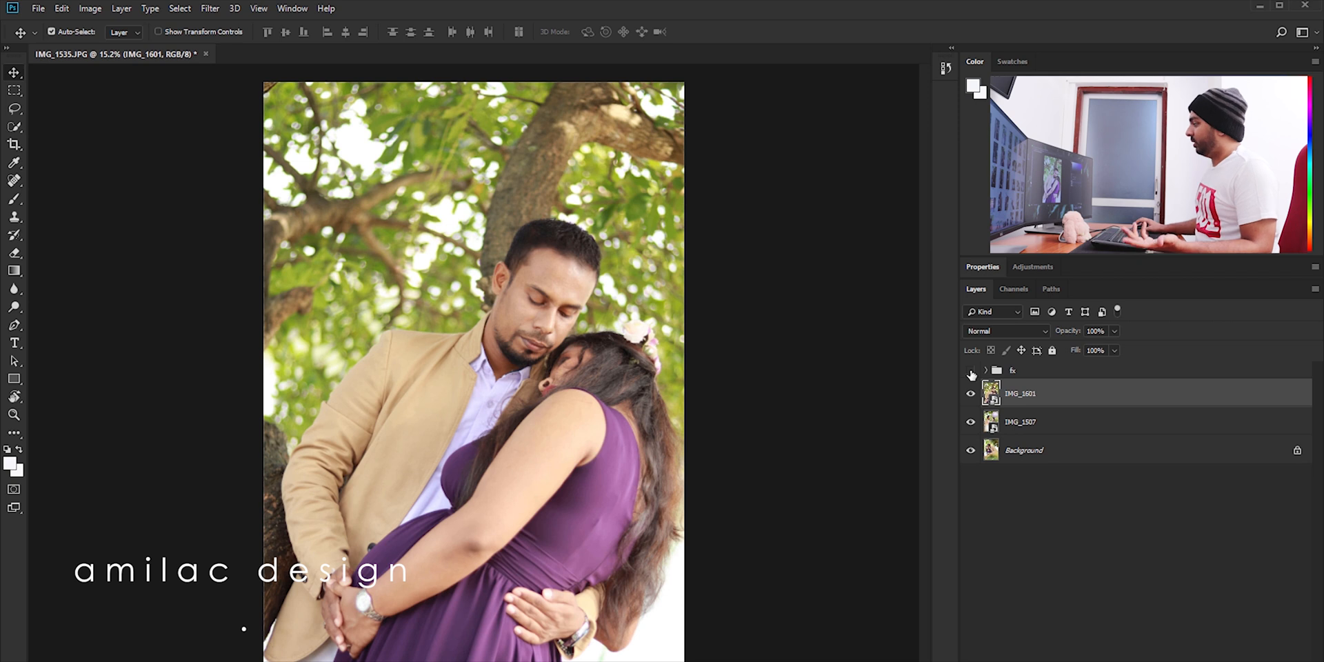
left_click(971, 373)
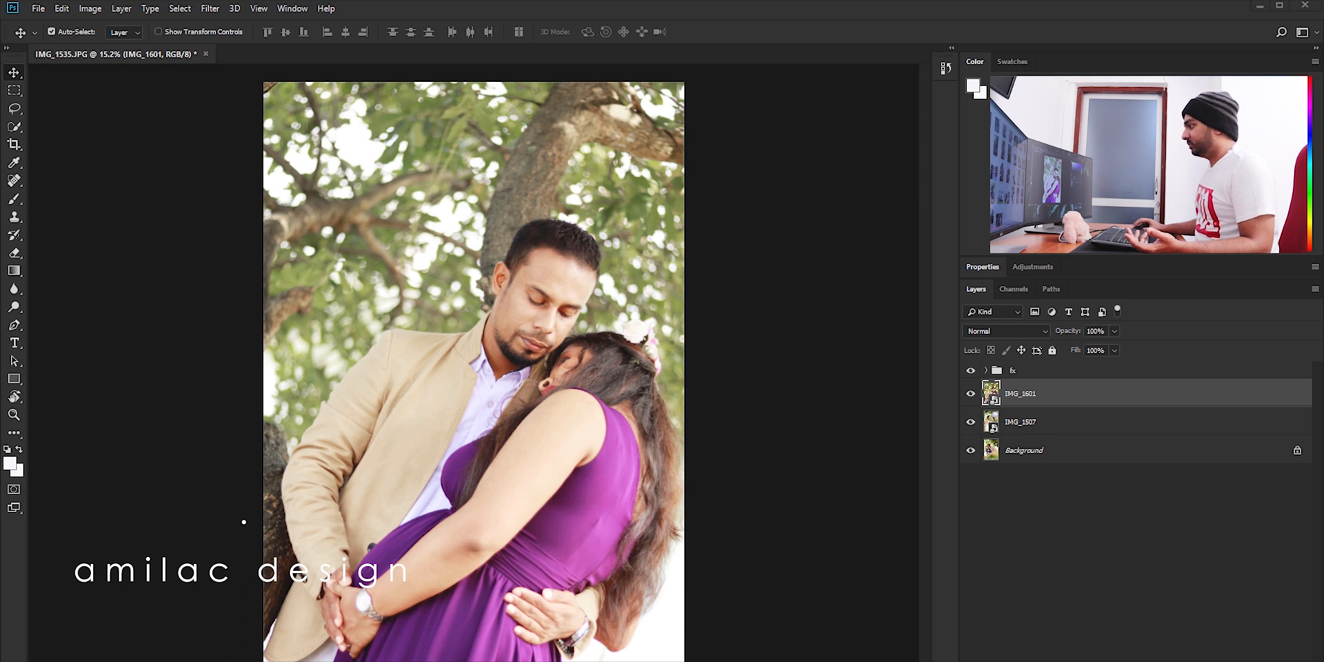
Place the photo IMG_1766 above IMG_1601, beneath the fx group, and check it with the group off and on.
key("ctrl+t")
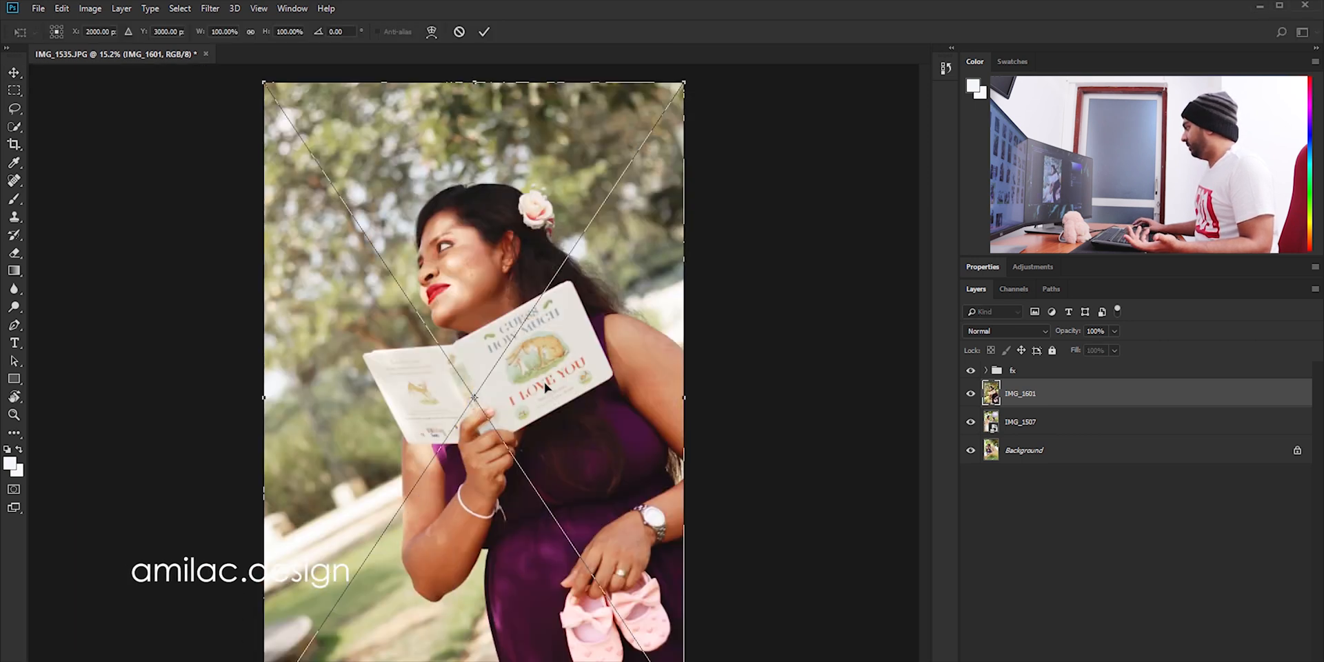
key("Return")
left_click(971, 373)
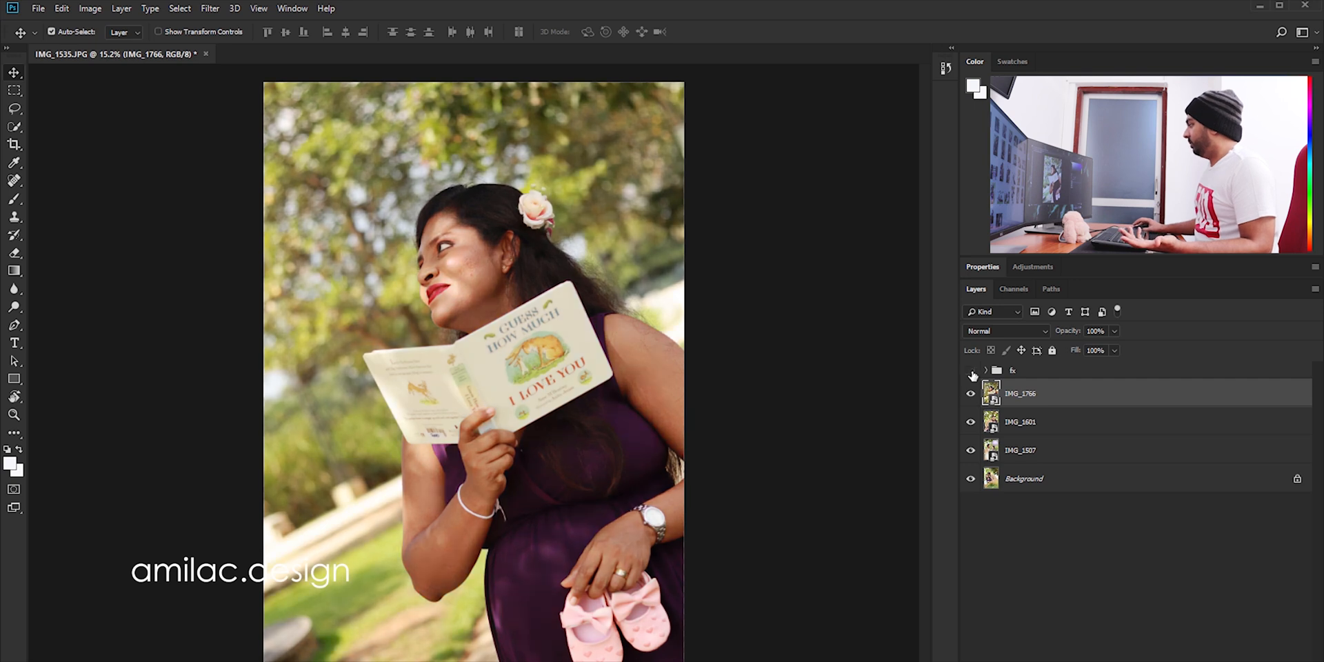
left_click(972, 373)
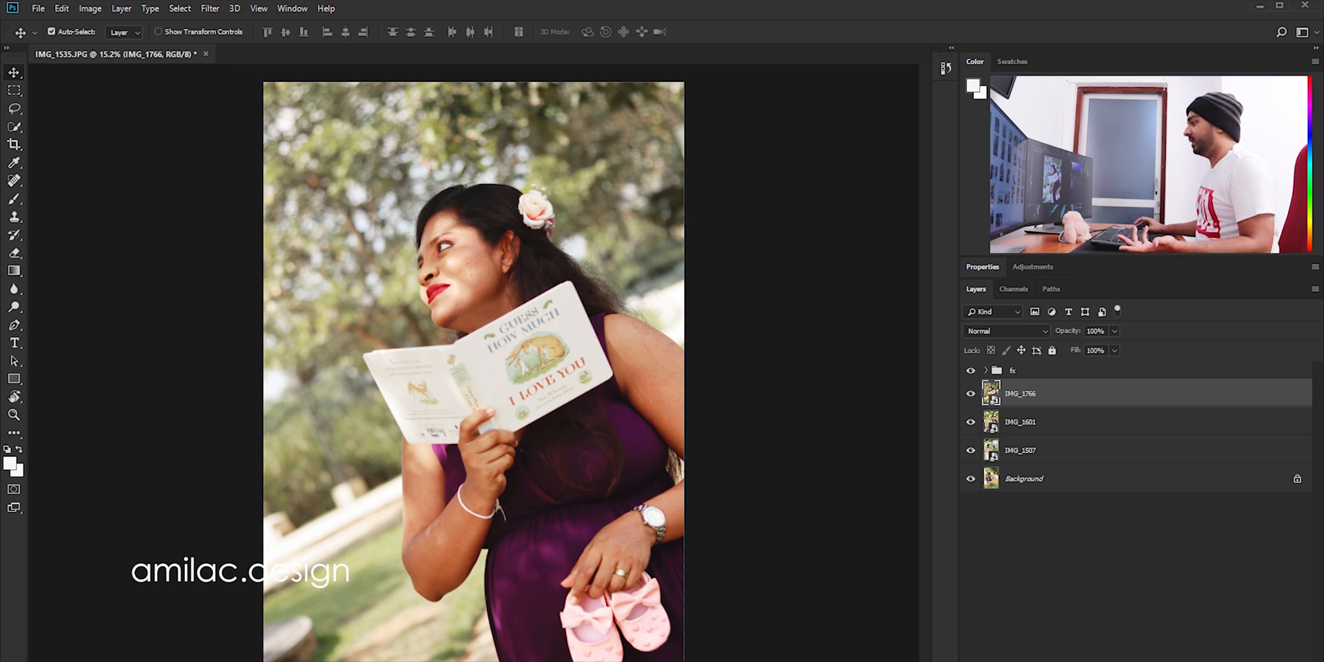
Open IMG_1700.JPG as a separate document and copy the fx group into it from a floating IMG_1535.JPG window.
left_click_drag(469, 36, 464, 55)
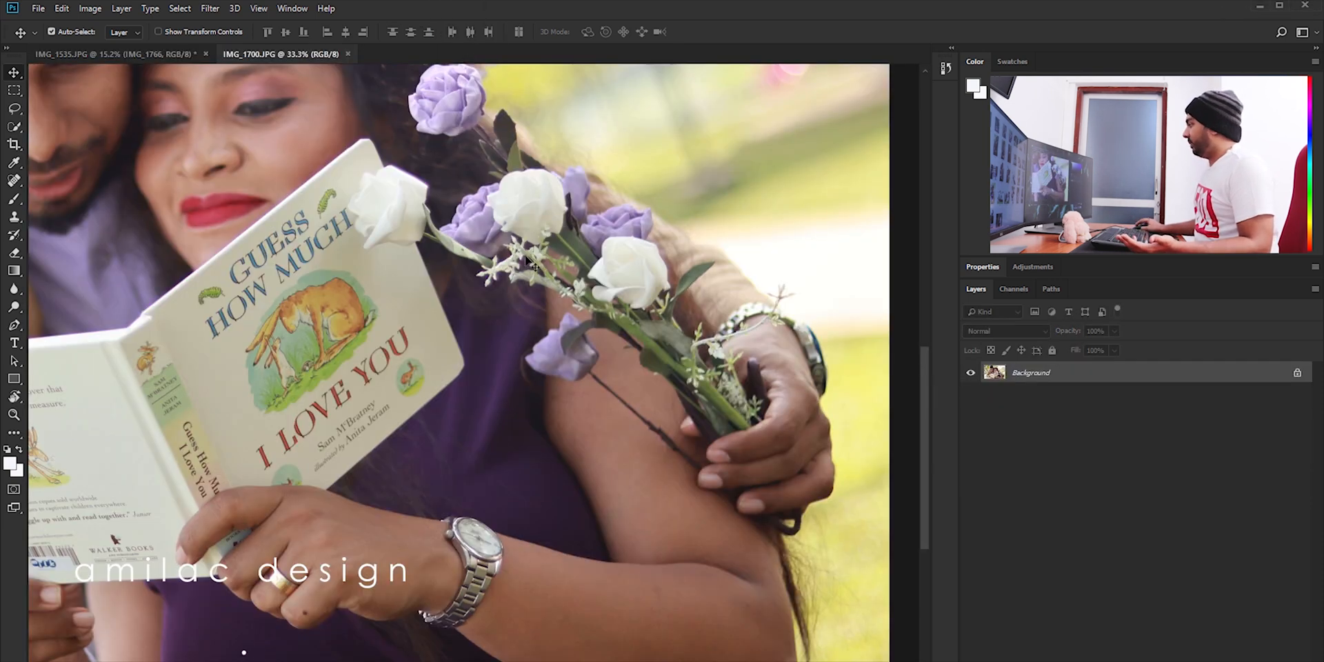
key("ctrl+0")
left_click_drag(143, 57, 168, 117)
left_click_drag(288, 131, 269, 113)
left_click_drag(1018, 371, 697, 339)
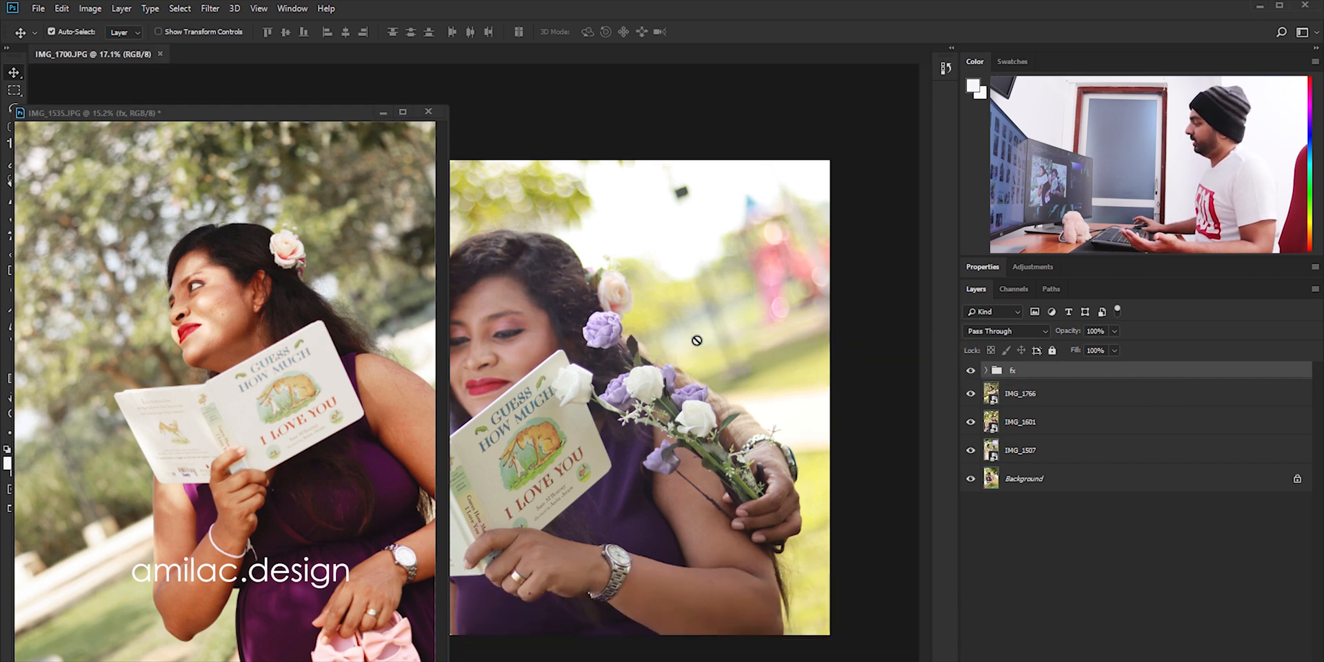
left_click(383, 113)
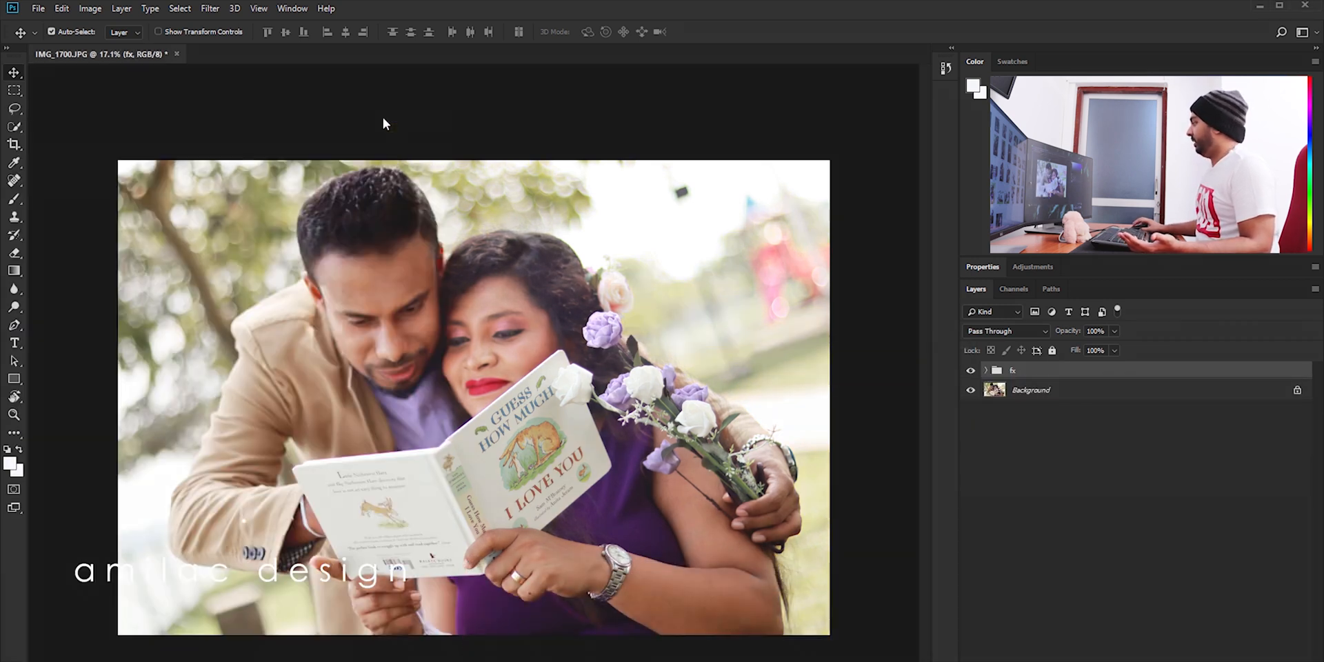
Compare IMG_1700.JPG before and after the copied fx group by switching the group's visibility.
left_click(970, 373)
left_click(970, 373)
left_click(970, 373)
left_click(970, 373)
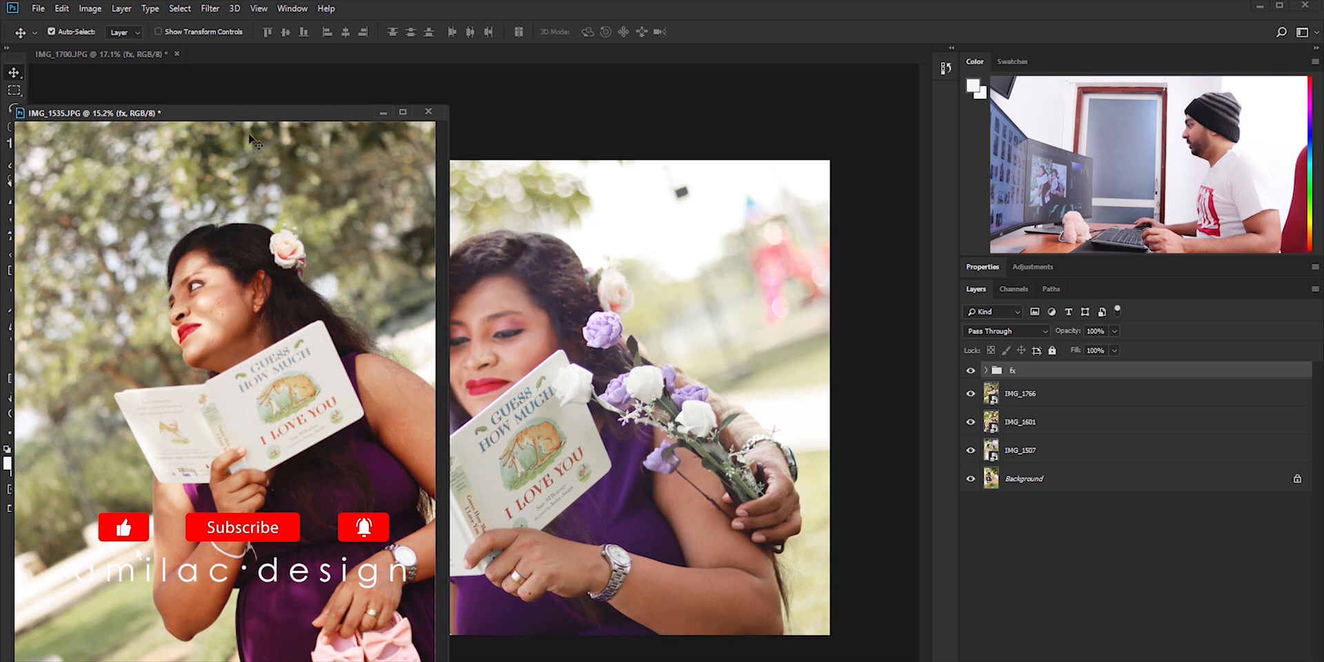
Dock the IMG_1535.JPG window again and hide layers IMG_1766, IMG_1601 and IMG_1507, leaving the fx group shown over the Background.
left_click_drag(258, 113, 487, 51)
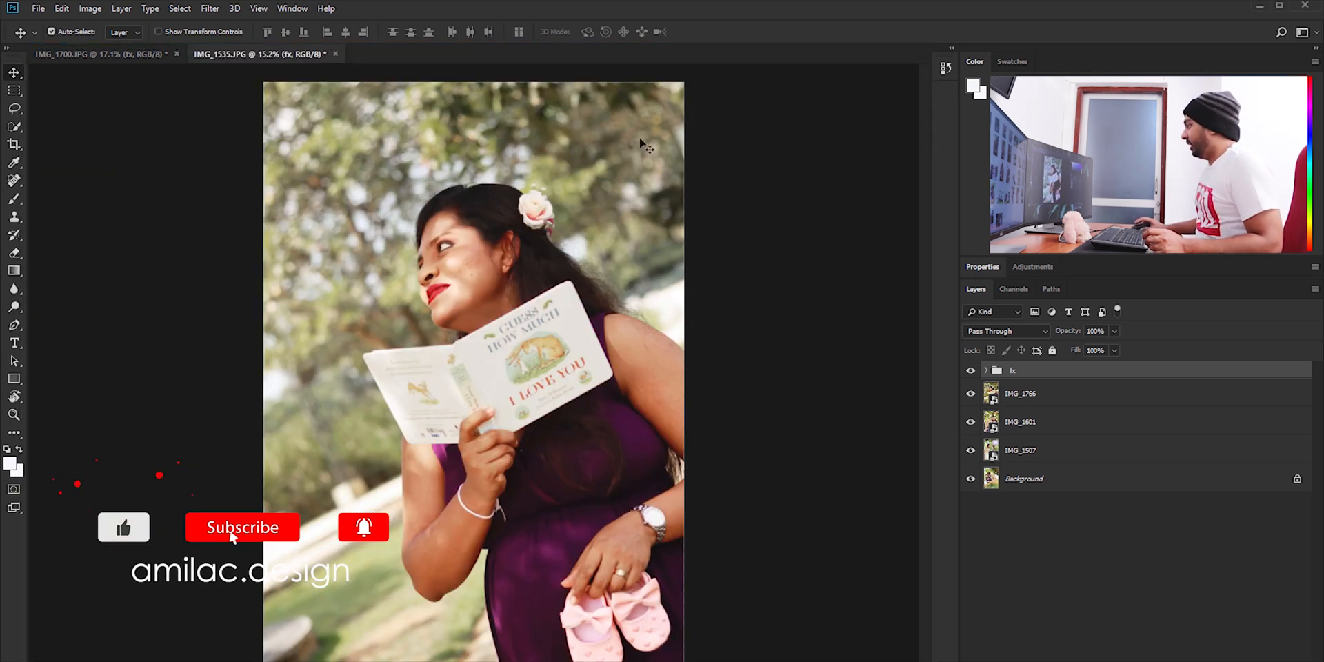
left_click_drag(971, 450, 972, 370)
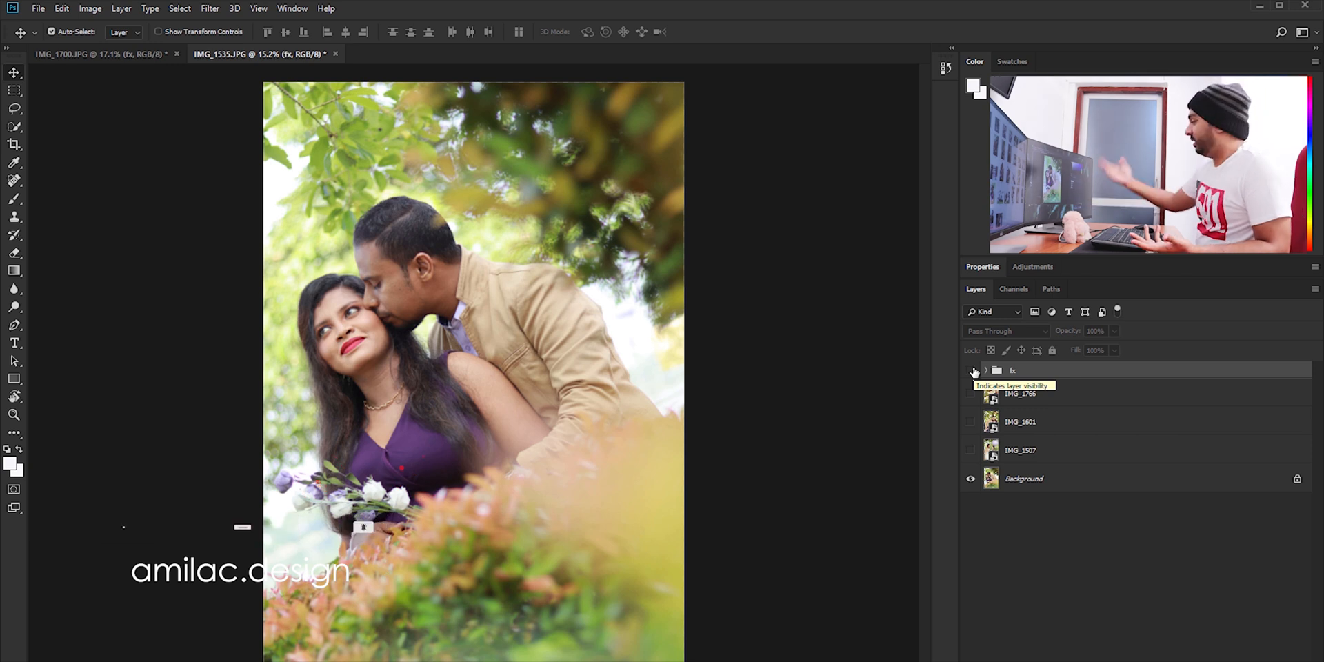
left_click(971, 372)
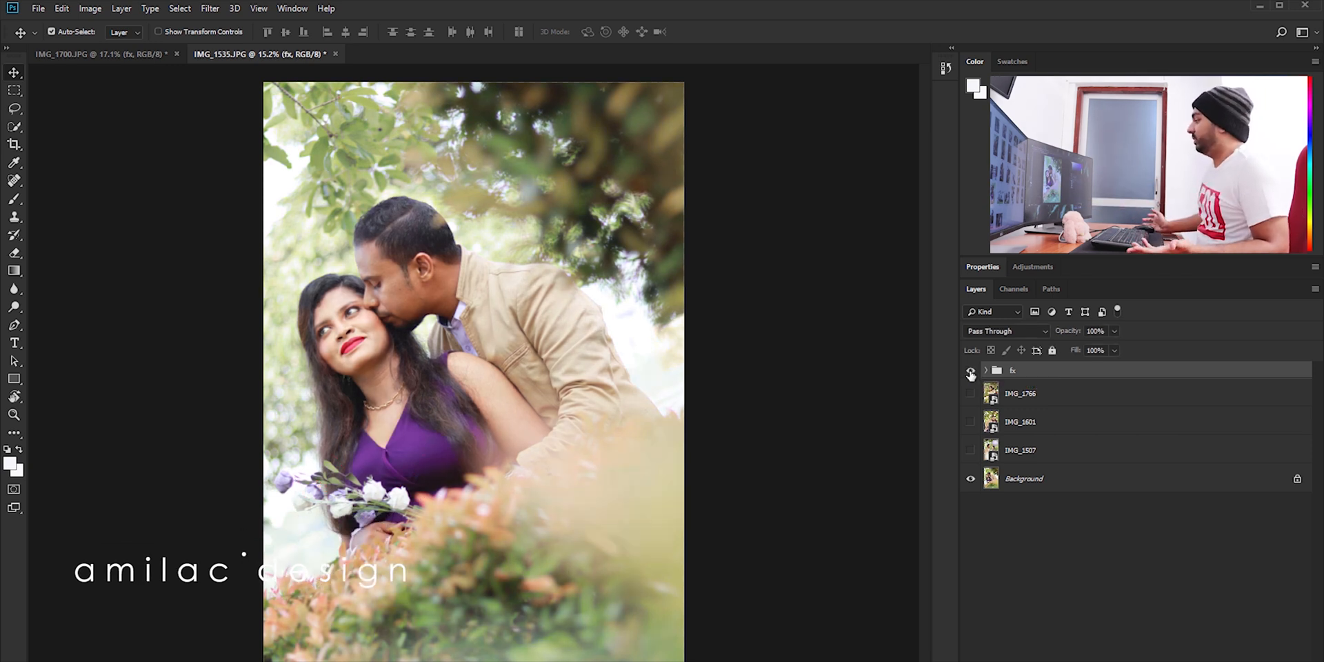